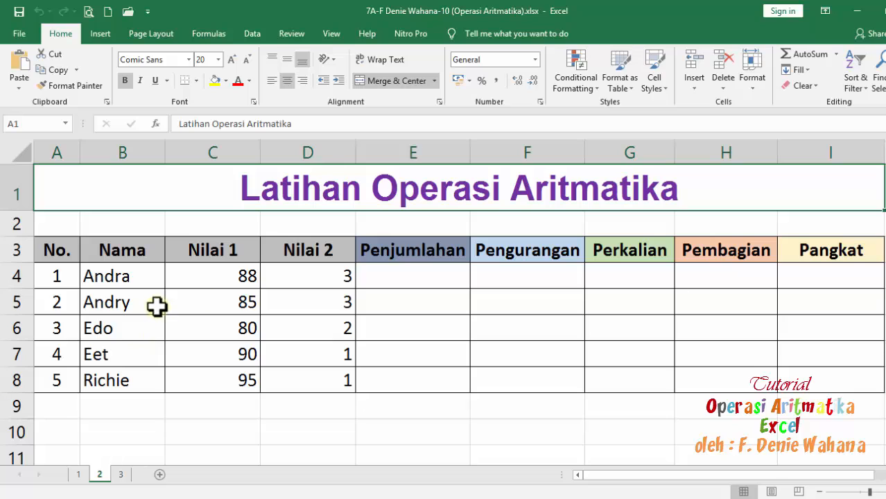
click(230, 276)
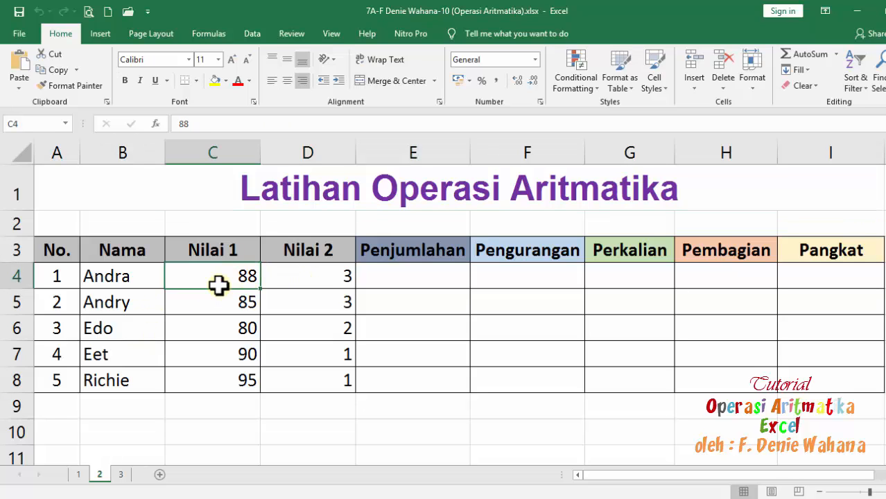
click(317, 282)
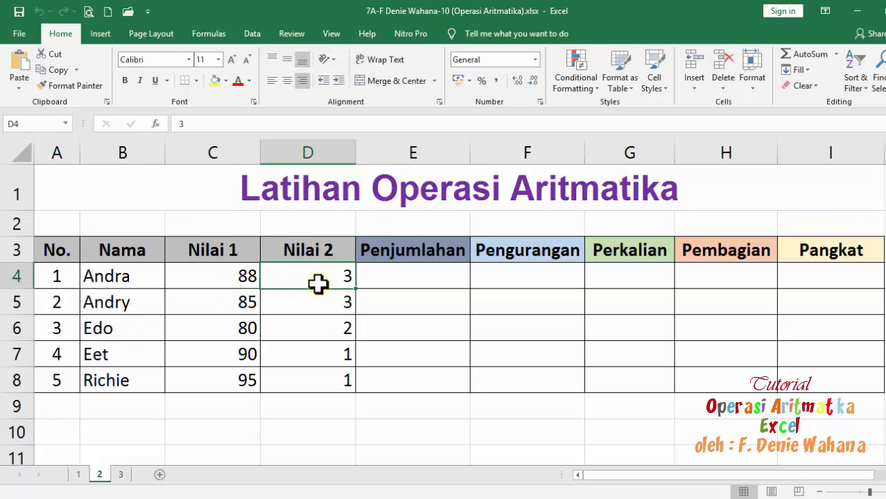
click(188, 285)
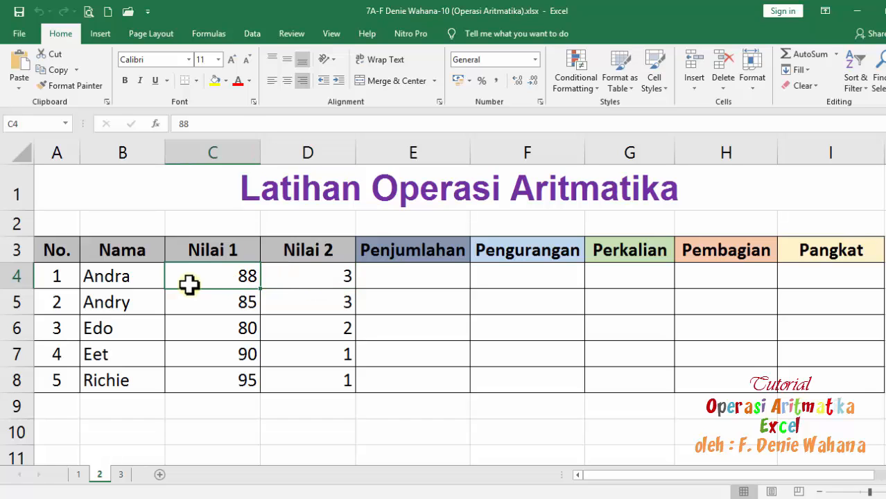
click(310, 278)
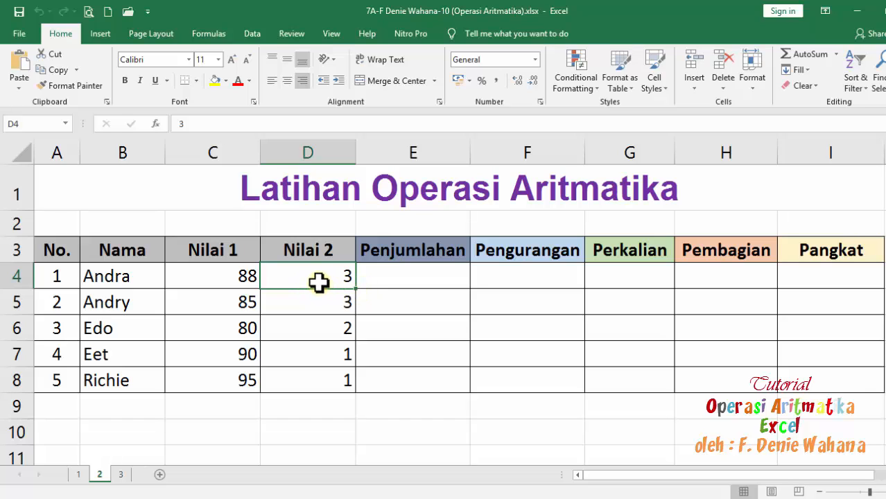
click(412, 278)
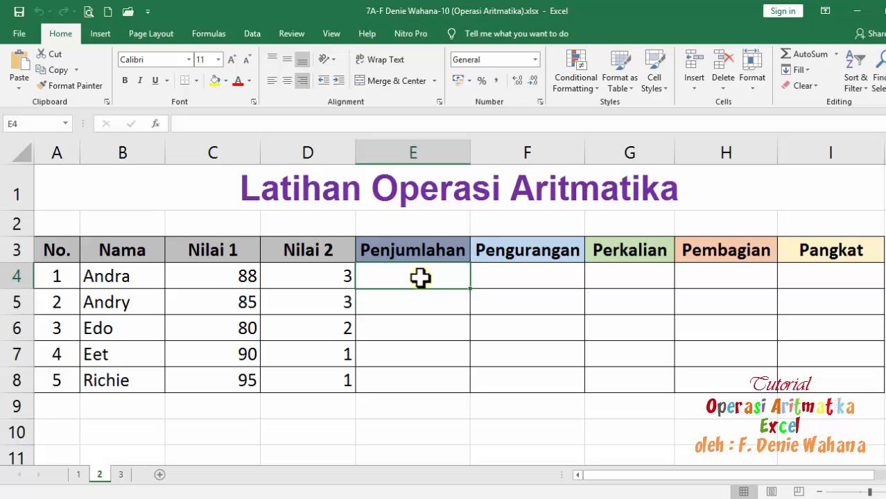
click(104, 226)
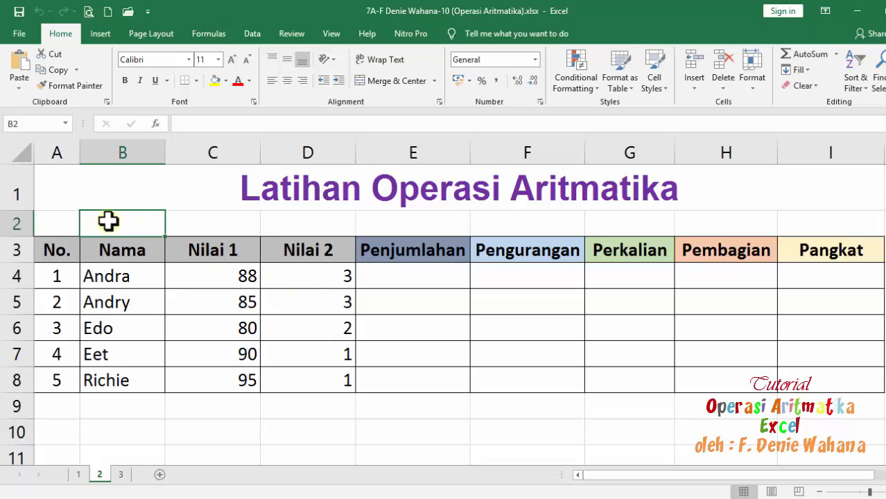
Enter the formula =c4+d4 in cell E4 to add Nilai 1 and Nilai 2 for the first student.
click(418, 280)
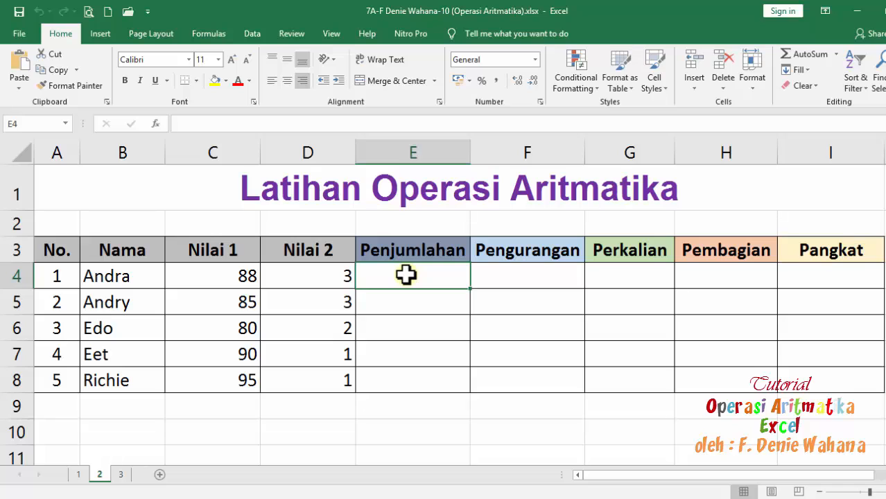
text(=)
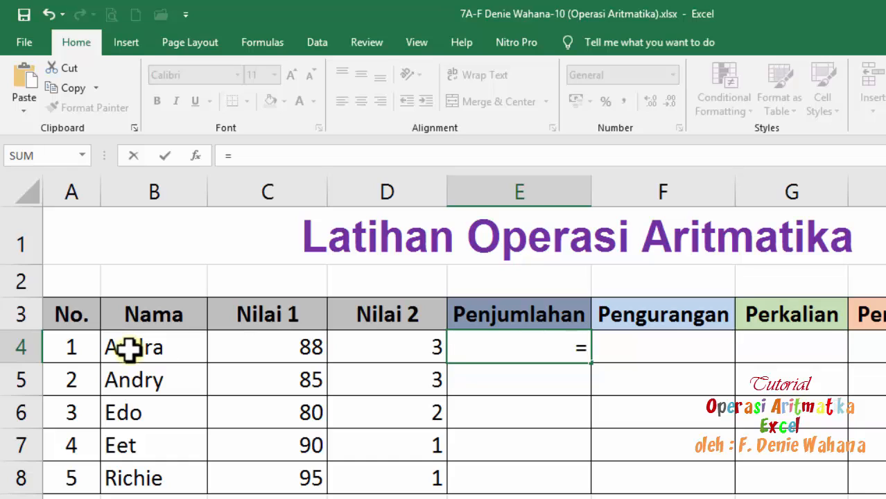
text(c4)
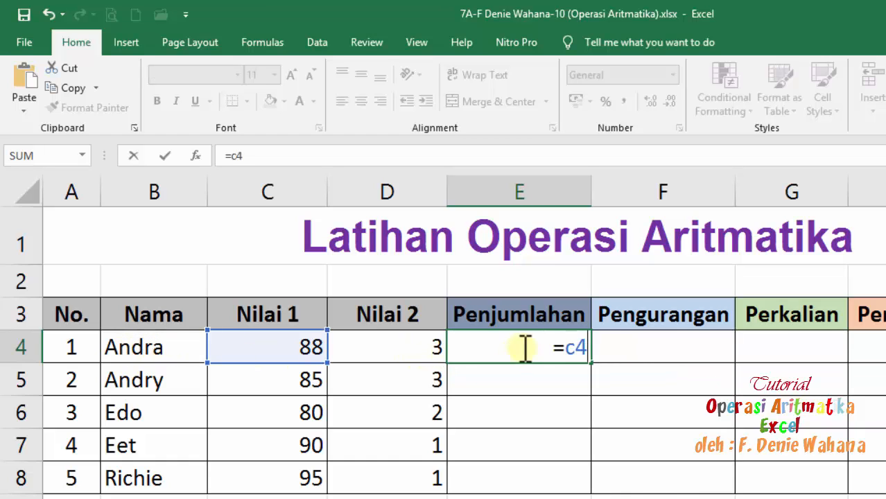
text(+)
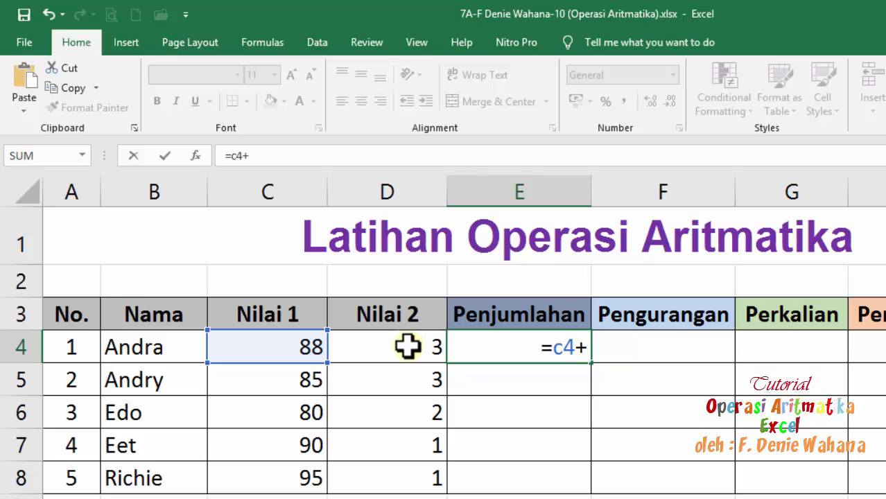
text(d4)
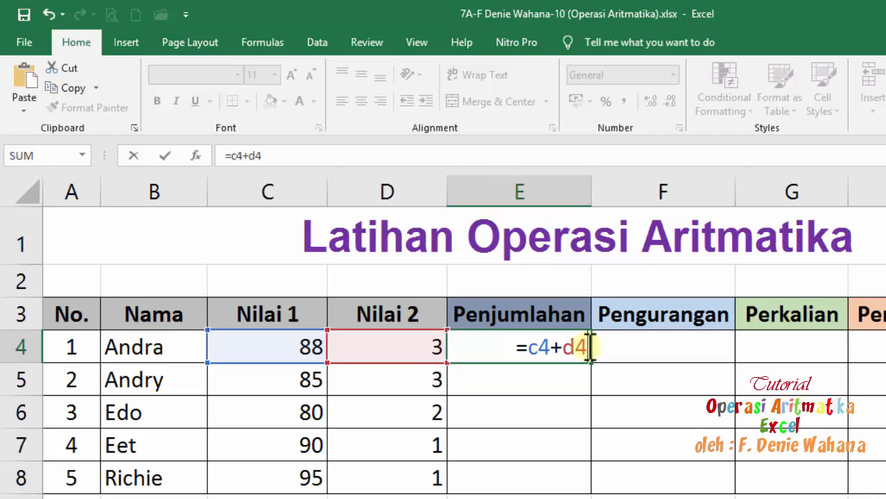
key(Return)
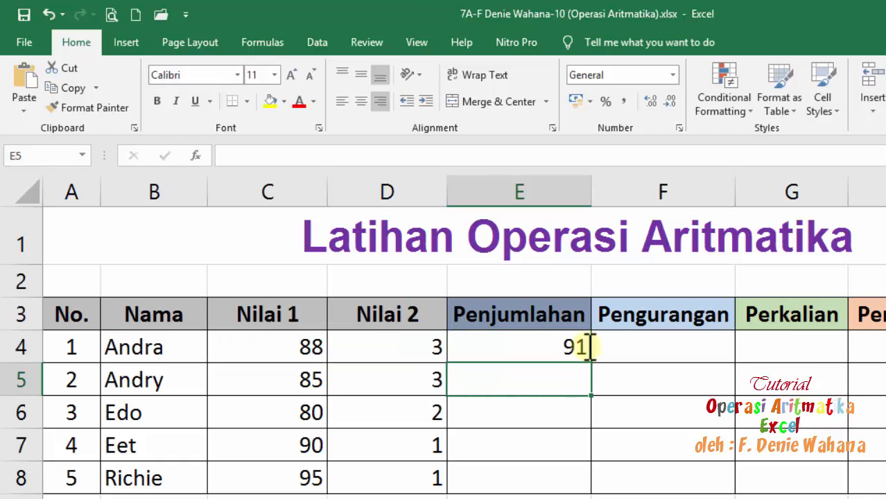
Compare the addition formula in E4 with its source values in C4 and D4.
click(553, 347)
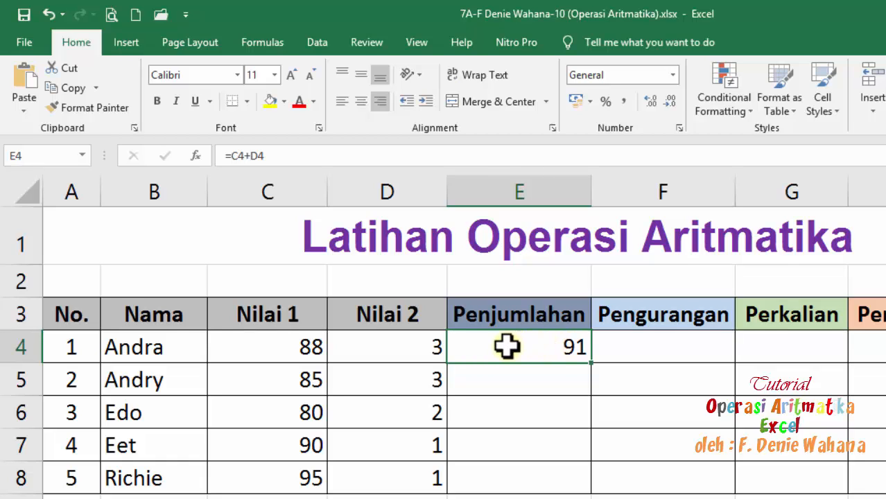
click(302, 349)
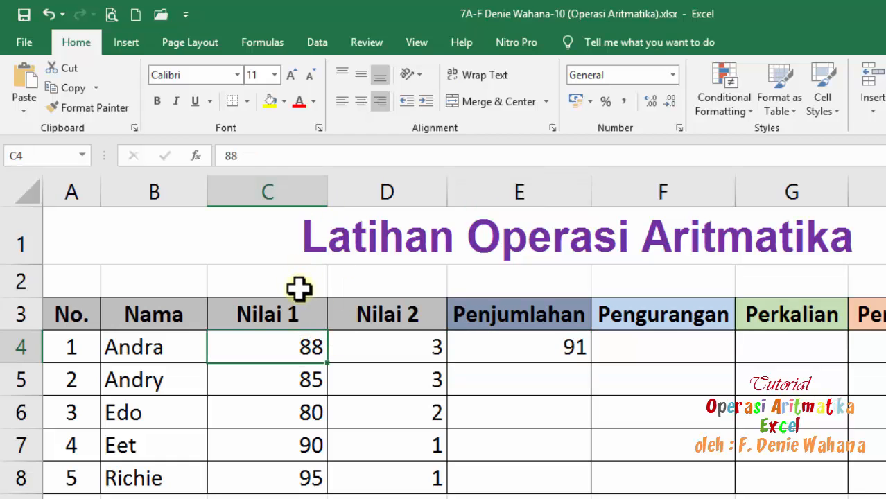
click(385, 353)
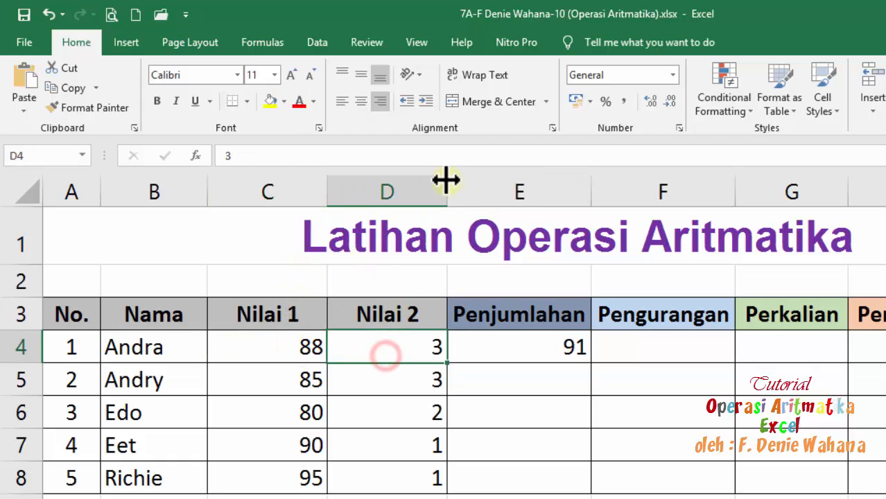
click(292, 342)
click(399, 342)
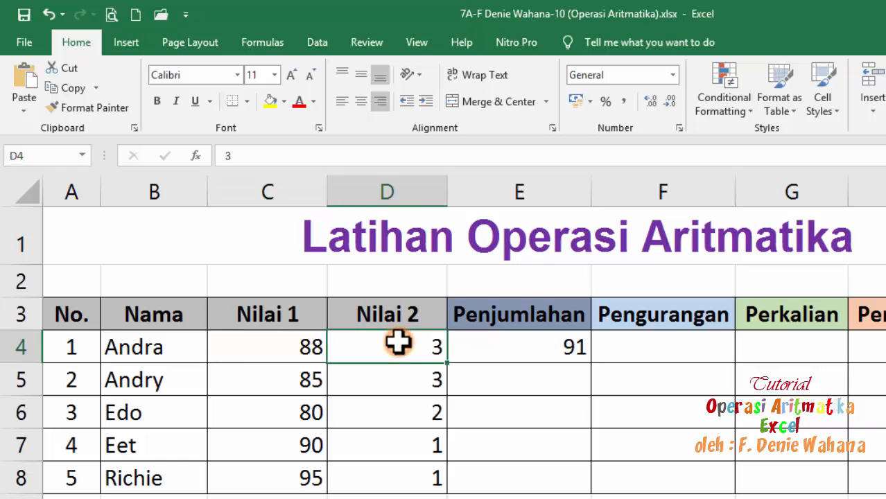
click(284, 354)
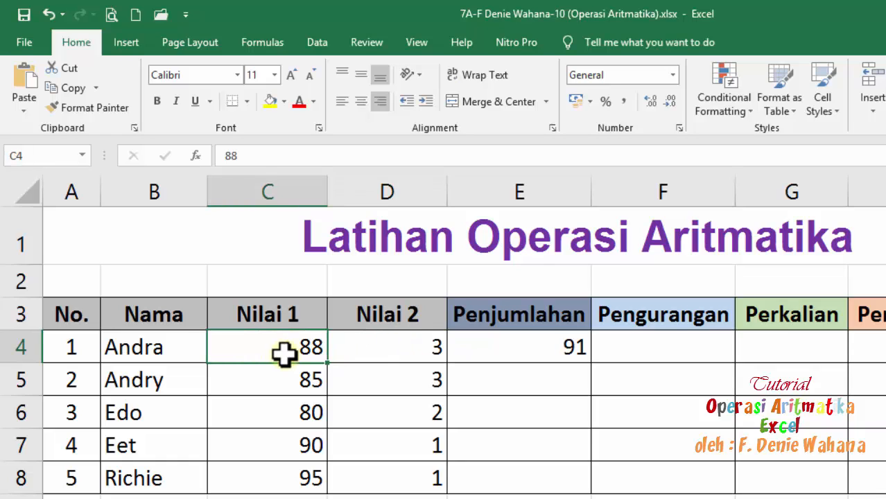
click(411, 356)
Clear cell E4 and rebuild the formula =C4+D4 by picking C4 and D4 on the sheet as references.
click(567, 355)
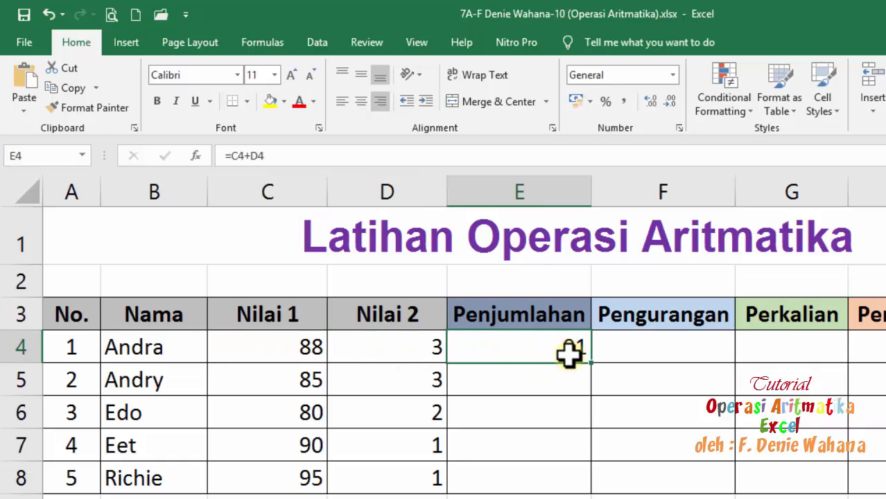
key(Delete)
text(=)
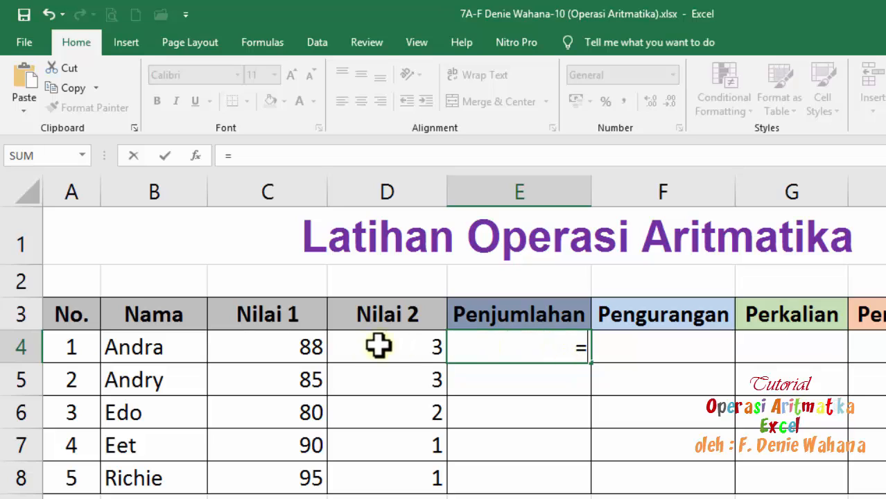
click(271, 351)
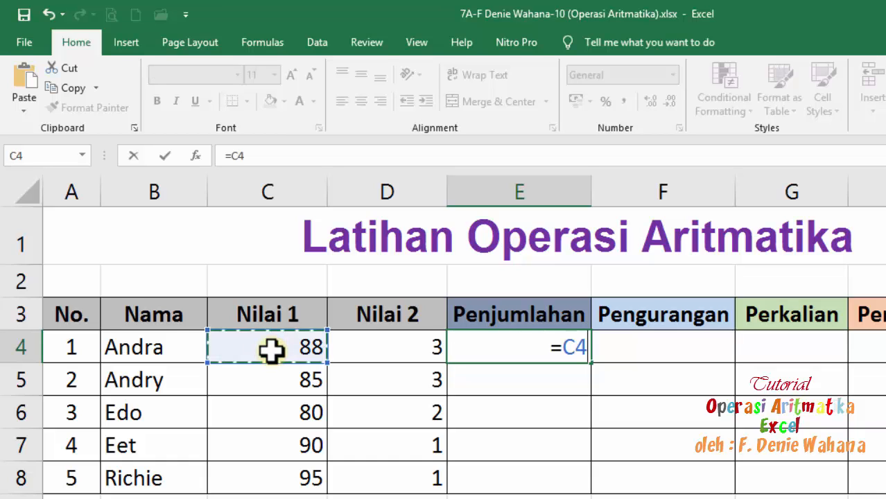
text(+)
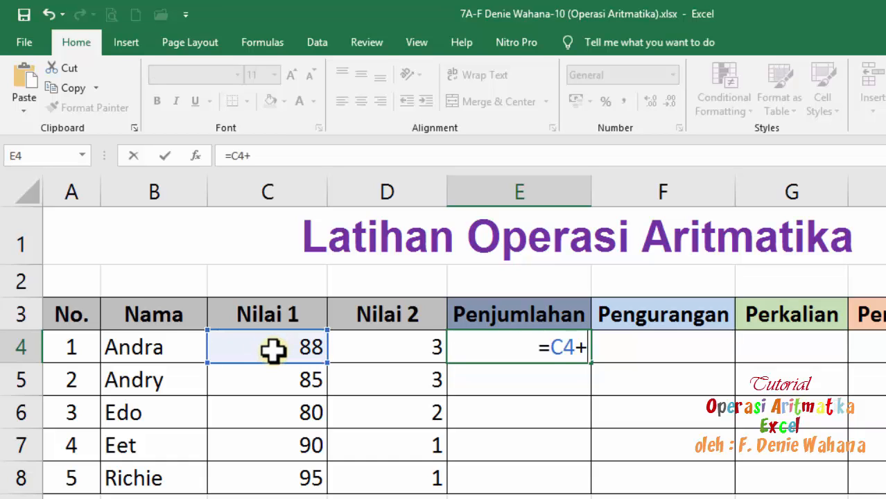
click(417, 356)
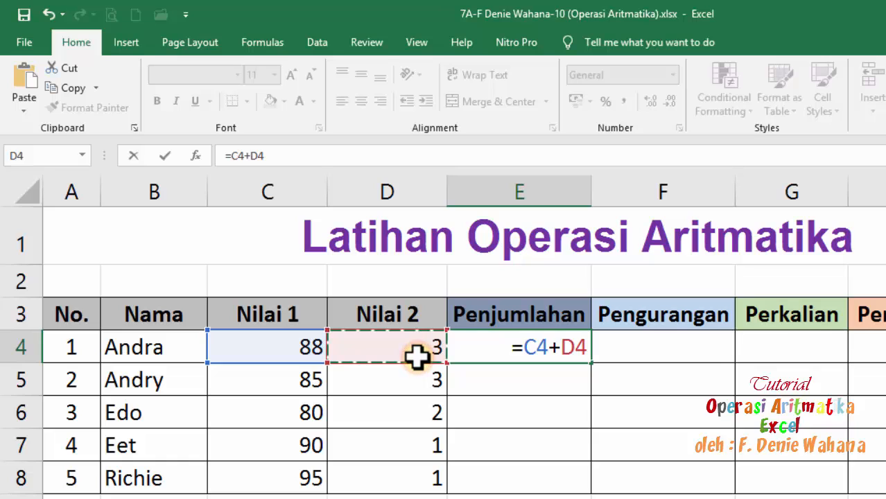
key(Return)
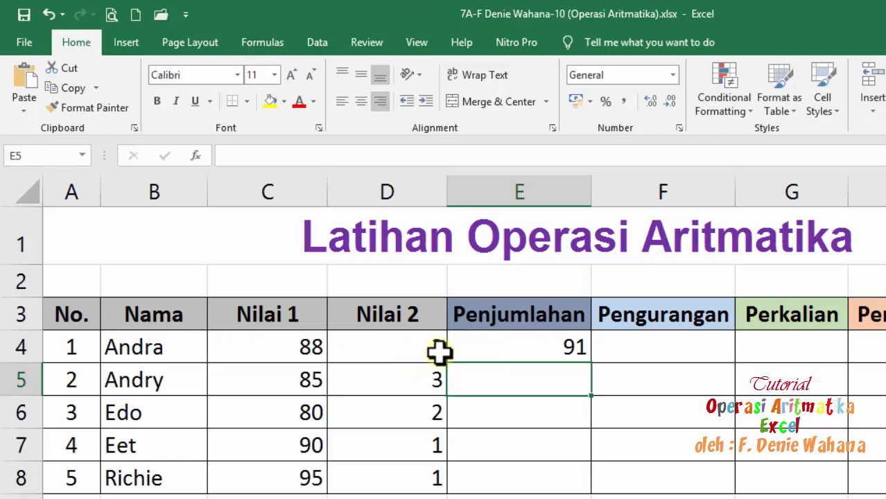
Fill the Penjumlahan formula from E4 down to E8 for the remaining students and undo the fill.
click(513, 347)
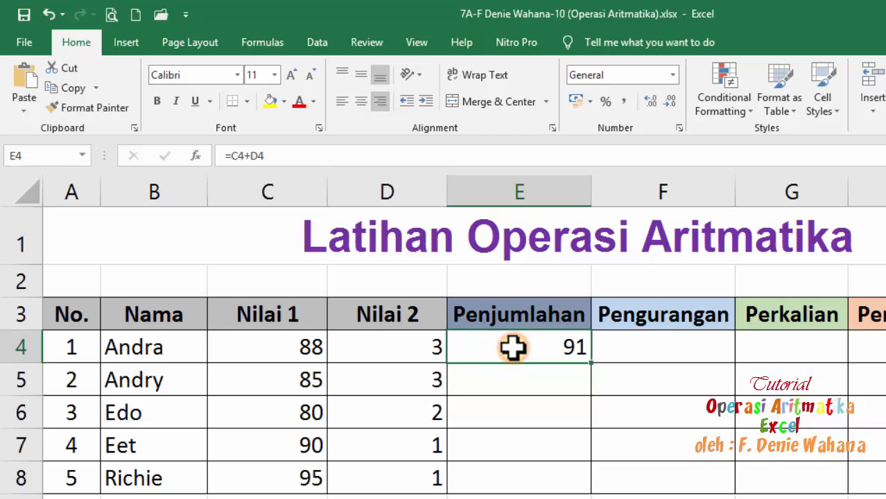
drag(163, 381, 145, 477)
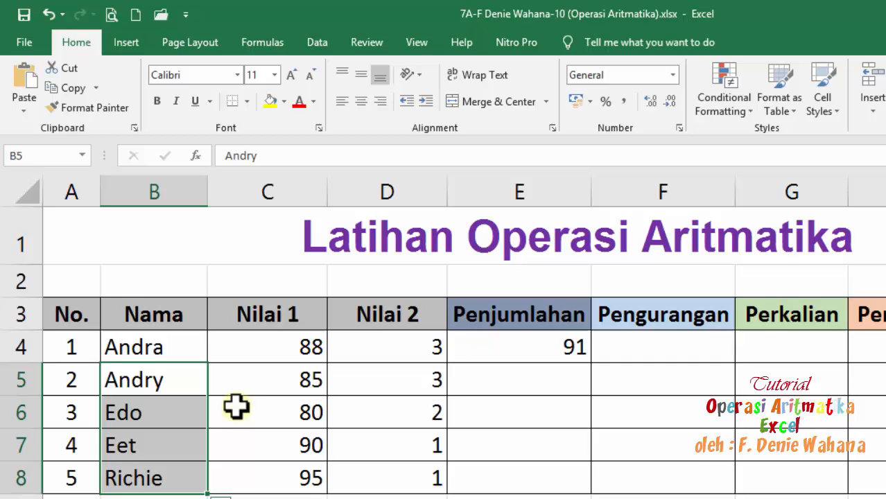
click(486, 380)
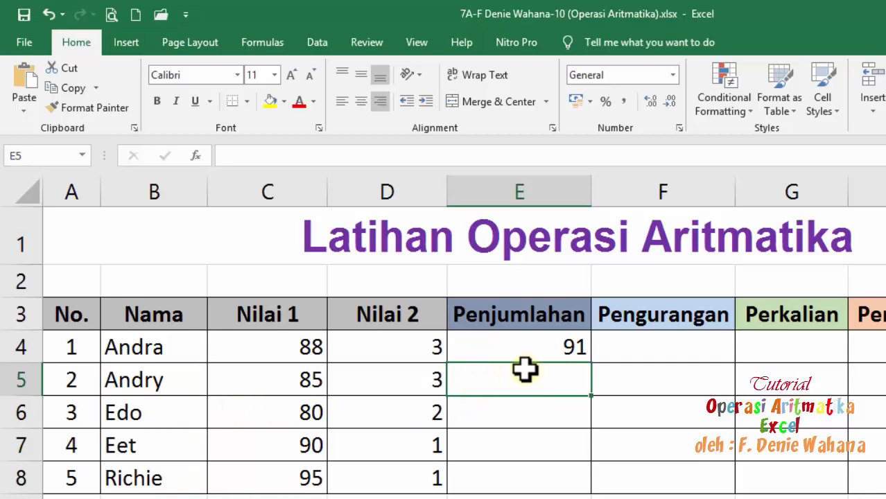
click(553, 346)
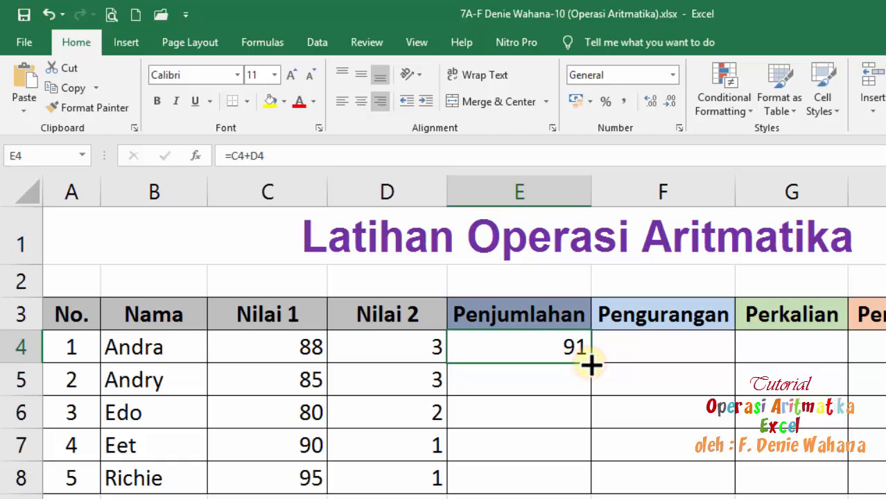
drag(591, 365, 588, 487)
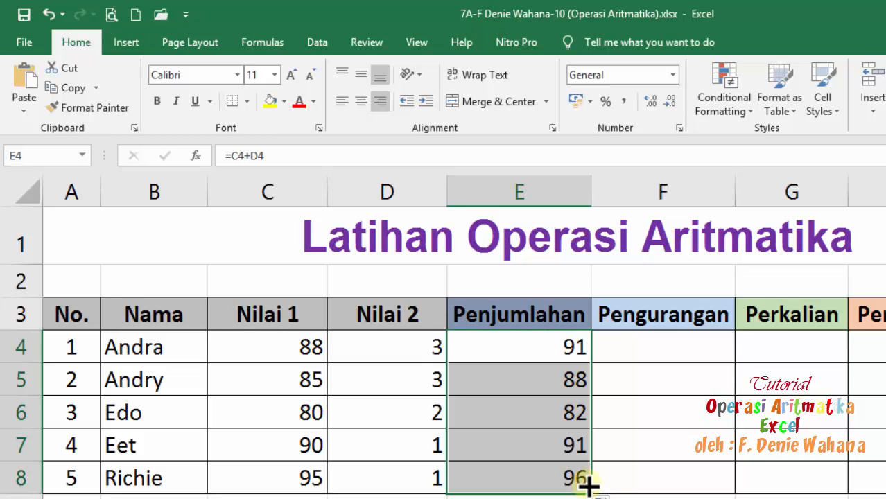
key(ctrl+z)
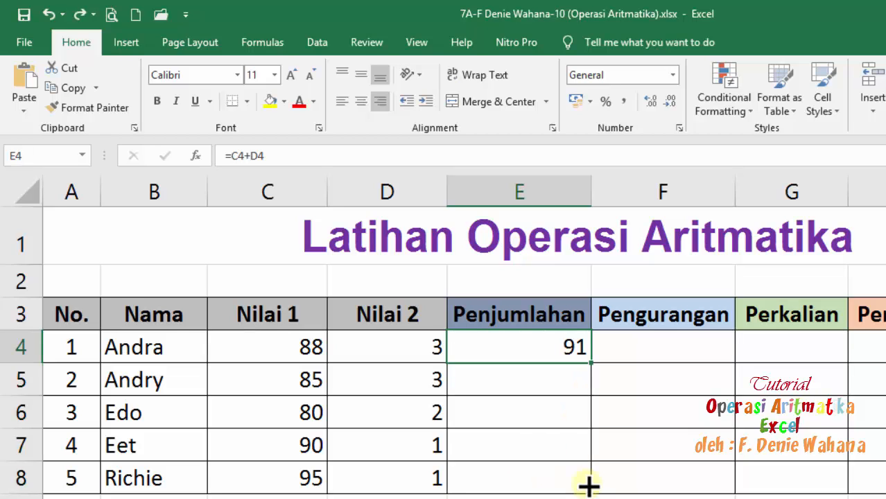
Copy the formula cell E4 and paste it into E5:E8 using Paste Special with the All option.
right_click(517, 347)
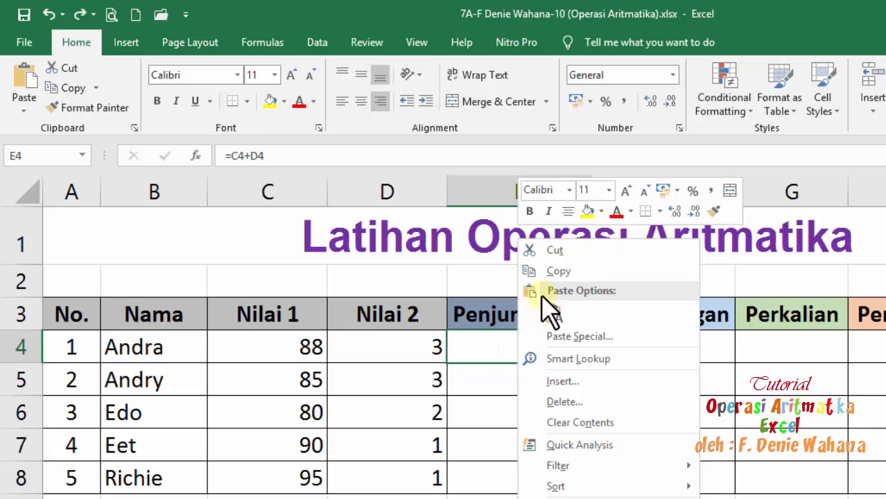
click(553, 274)
click(534, 386)
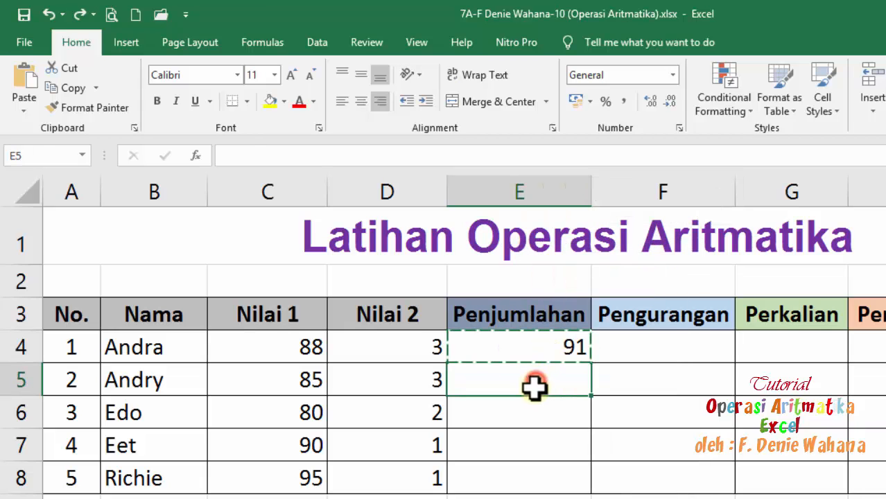
drag(534, 387, 529, 483)
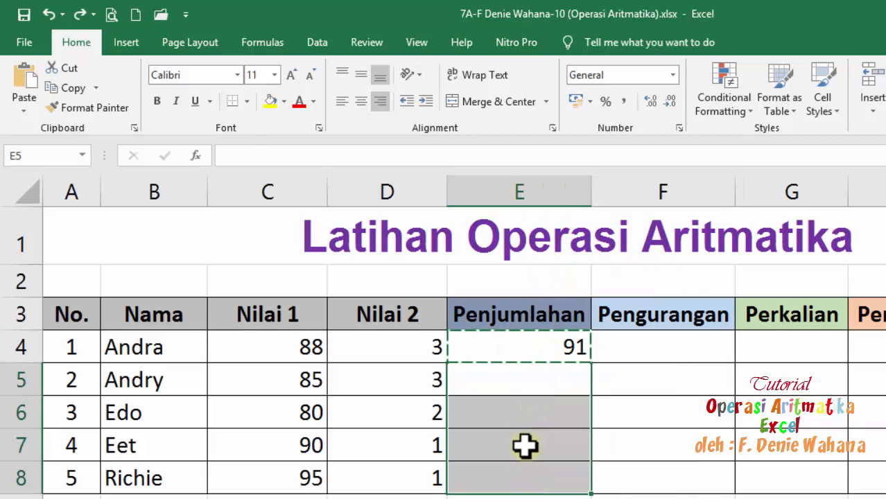
right_click(527, 390)
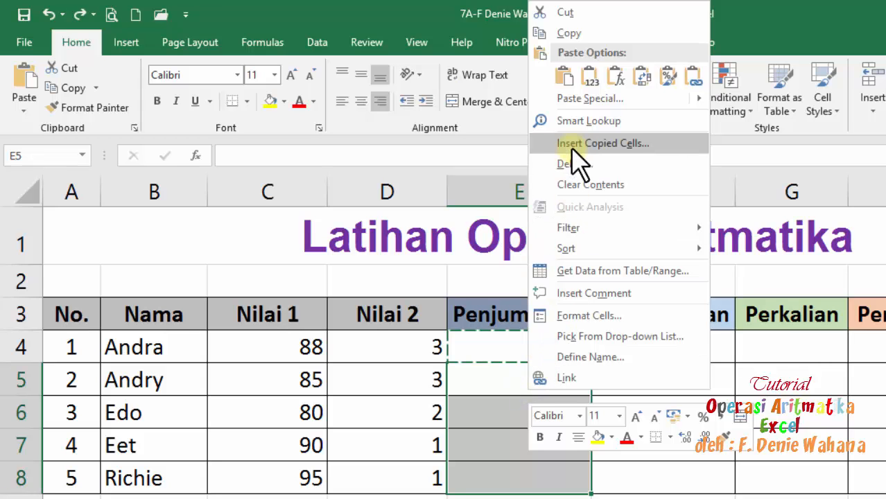
click(579, 100)
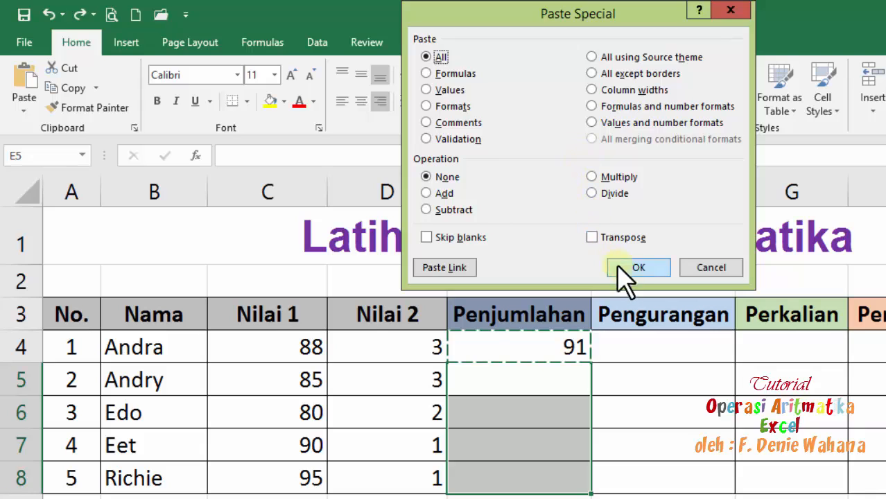
click(631, 267)
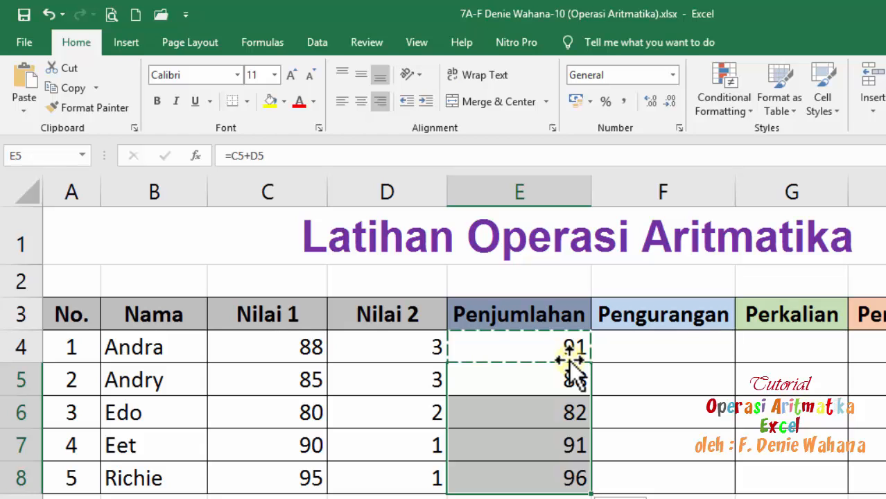
Compare the Nilai 1 and Nilai 2 source columns with the Penjumlahan column and review the addition formula in E4.
click(275, 190)
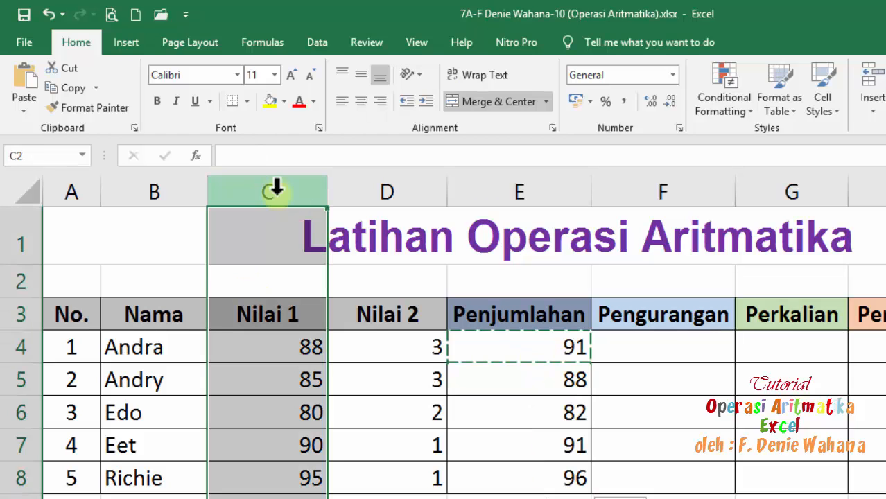
click(380, 192)
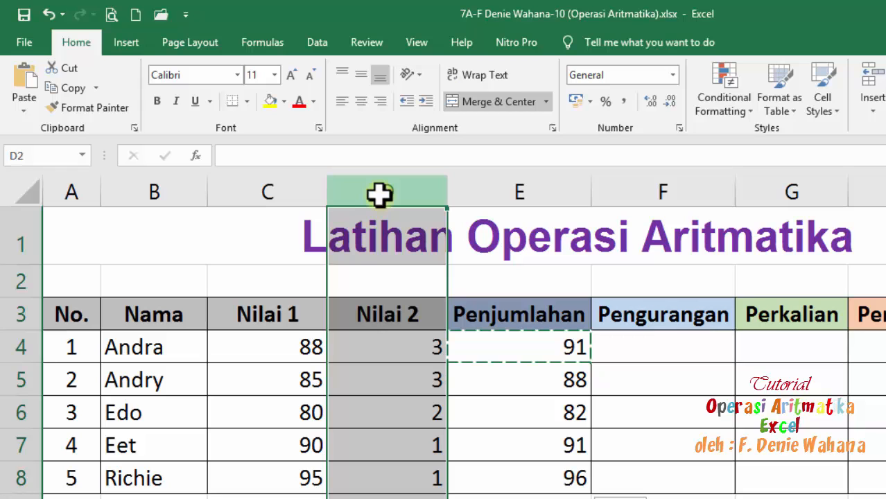
click(236, 390)
click(370, 387)
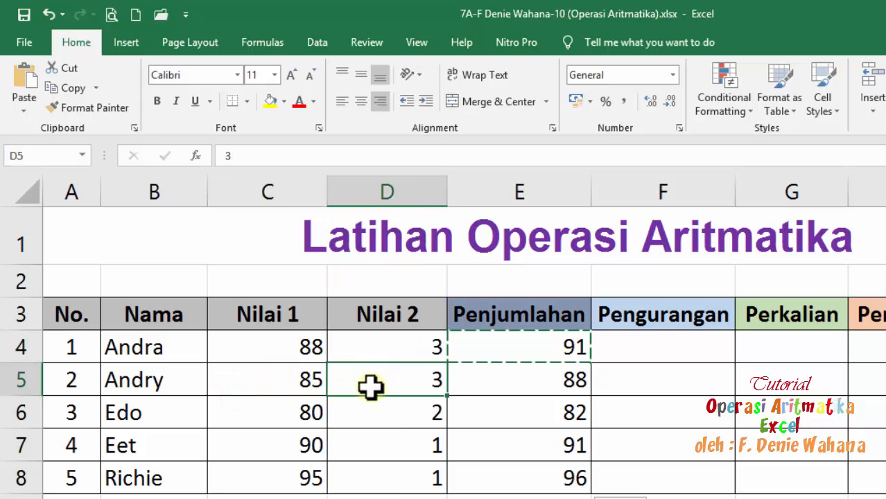
click(271, 192)
click(511, 194)
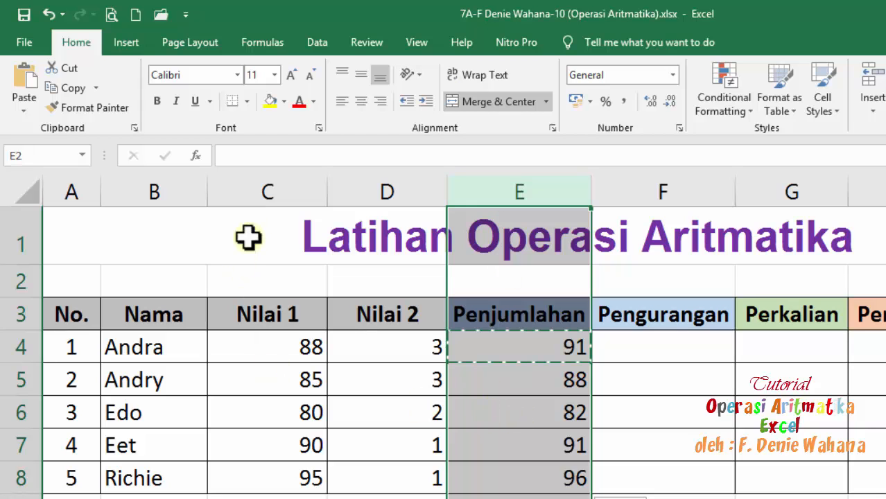
click(268, 190)
click(385, 190)
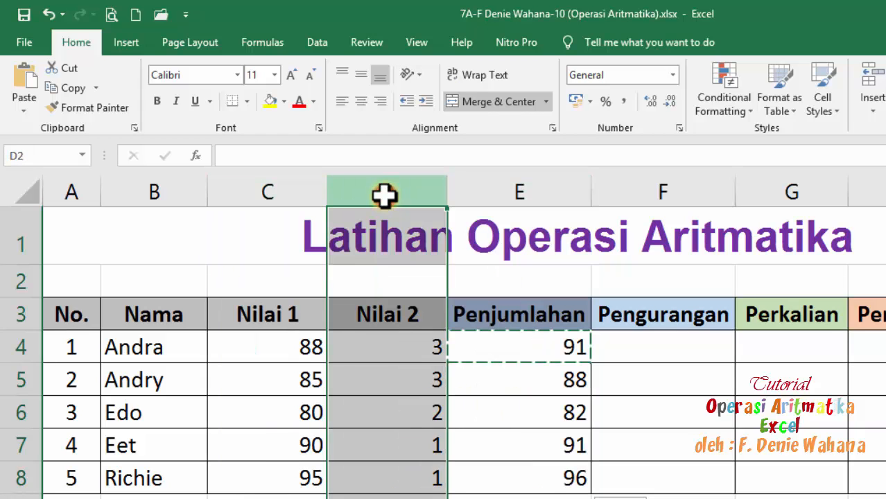
click(280, 192)
click(392, 191)
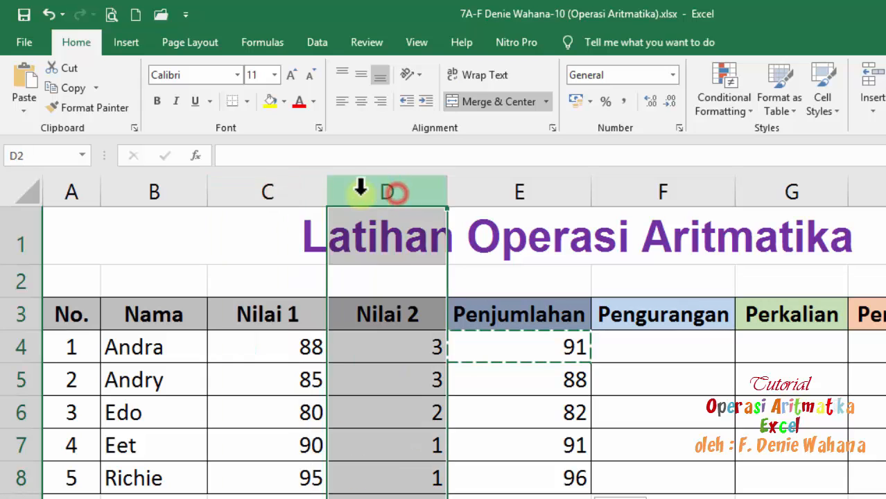
click(286, 195)
click(399, 193)
click(291, 195)
click(396, 192)
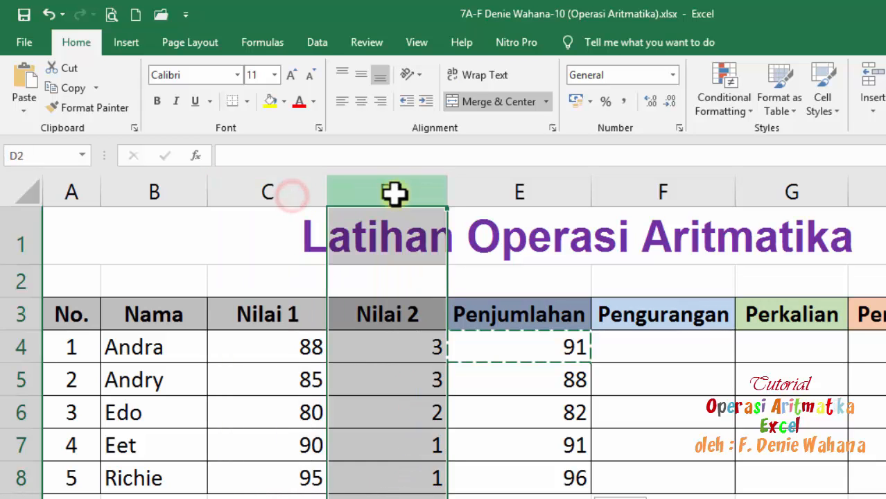
click(525, 343)
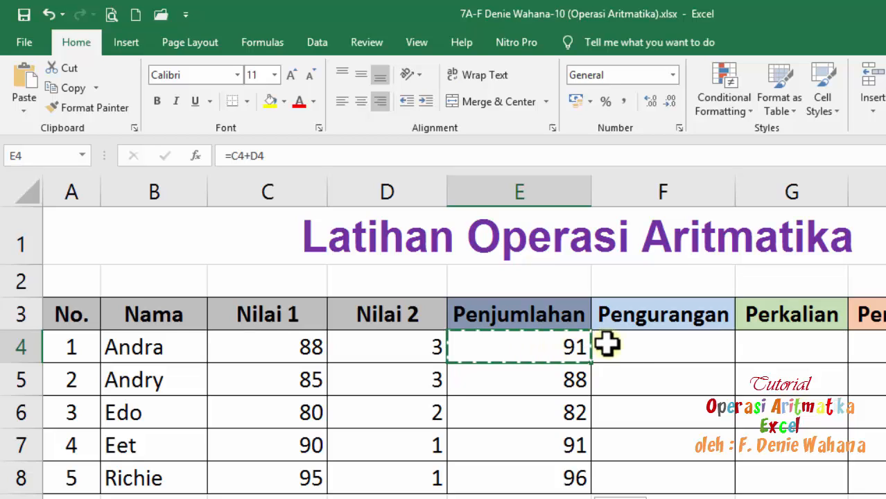
Enter the subtraction formula =C4-D4 in F4 and fill it down to F8 for all students.
click(637, 343)
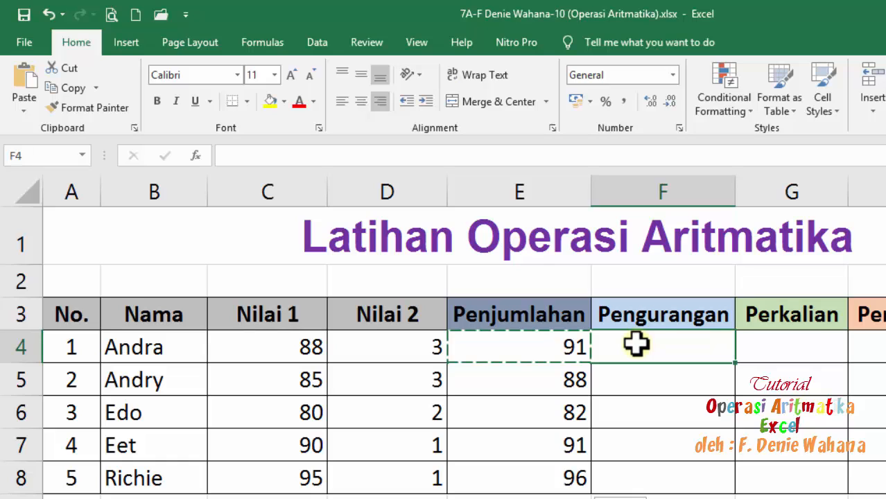
text(=)
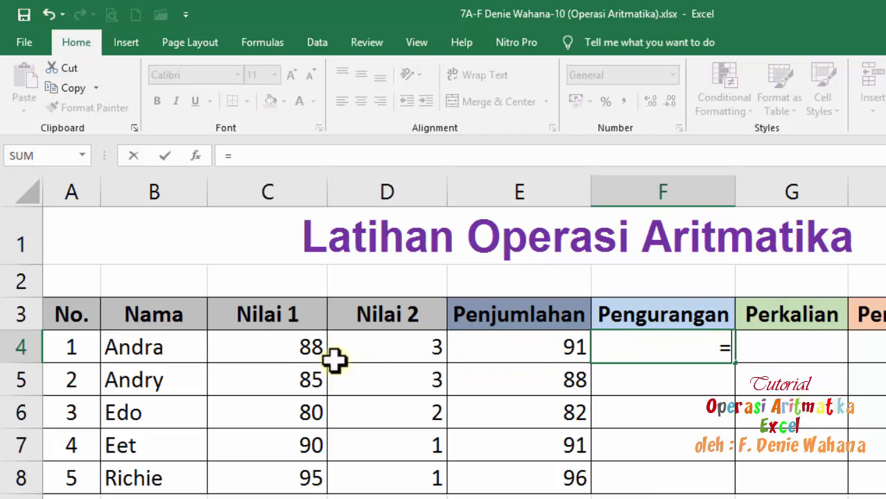
click(287, 349)
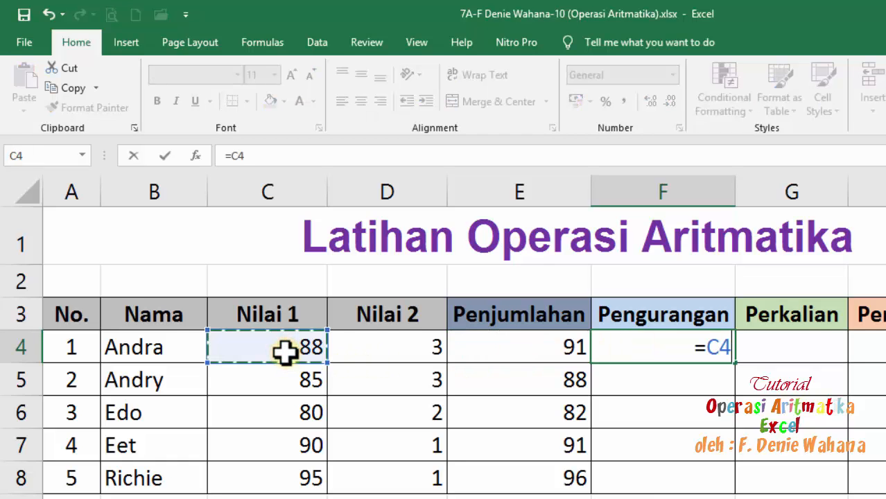
text(-)
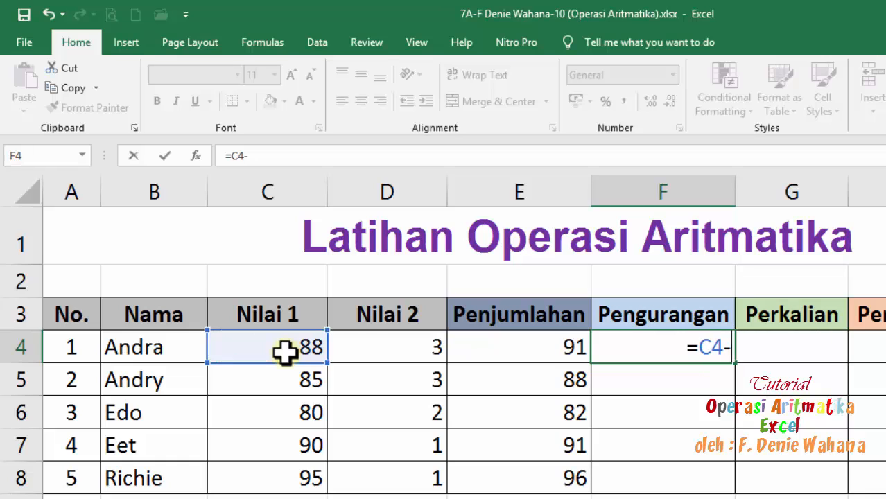
click(369, 339)
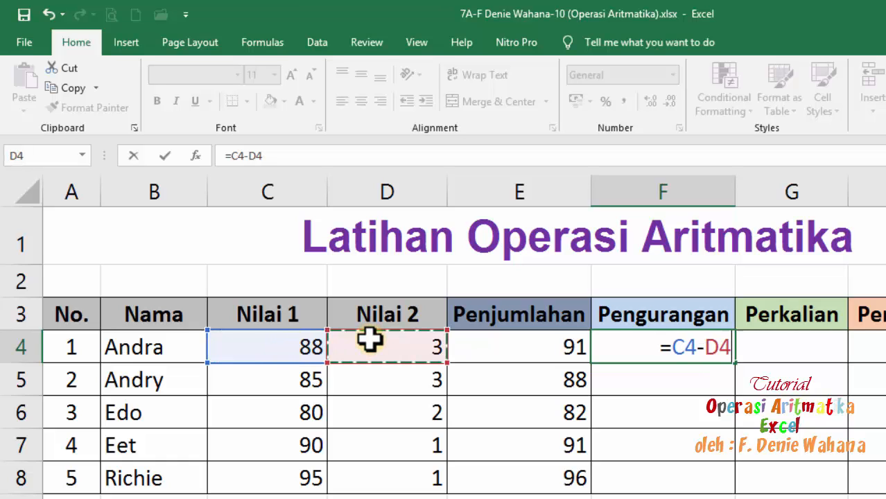
key(Return)
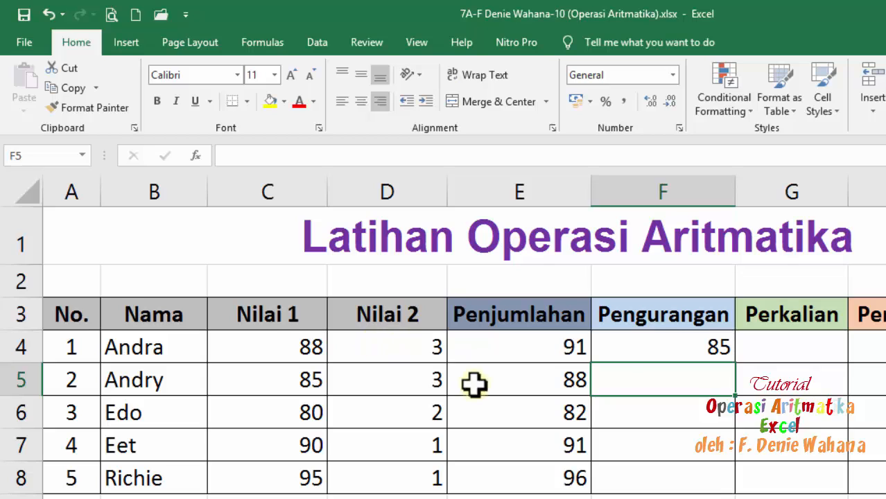
click(695, 349)
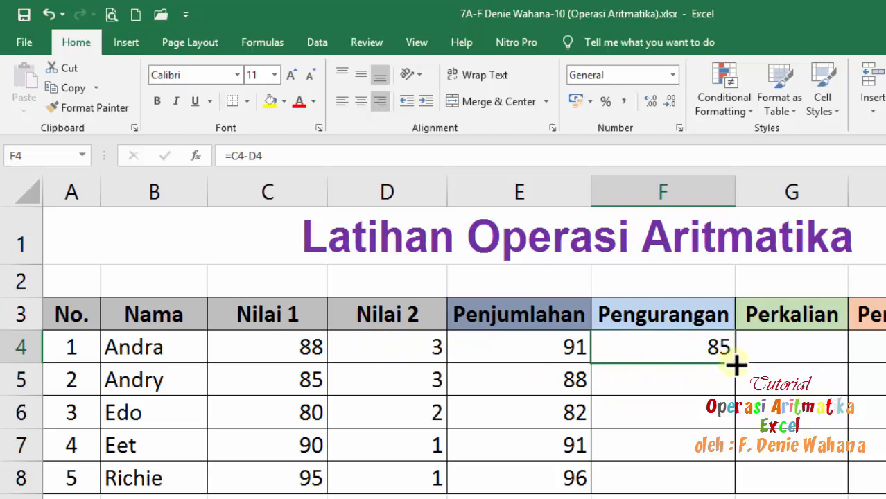
drag(735, 362, 739, 490)
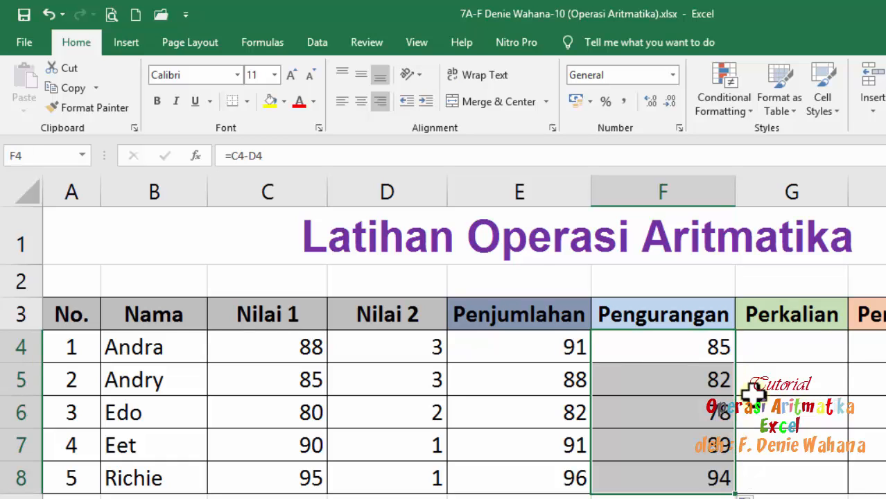
Enter the multiplication formula =C4*D4 in G4 and fill it down the Perkalian column to G8.
click(766, 341)
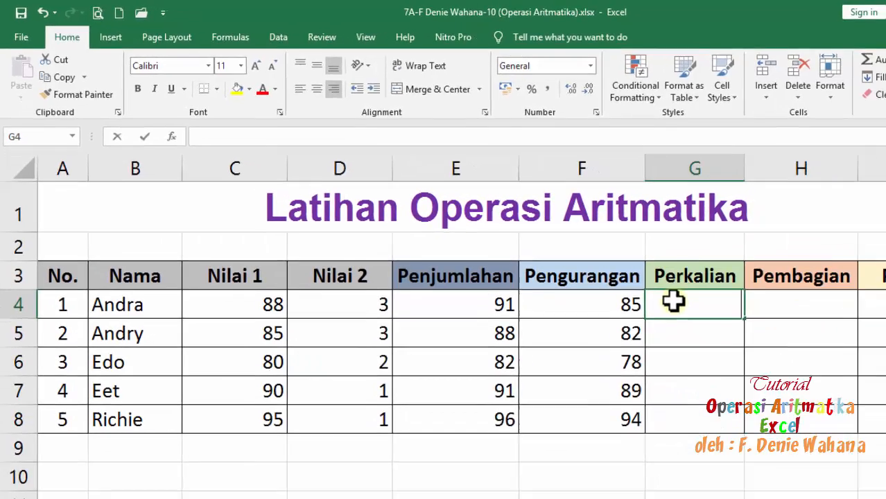
text(=)
click(292, 347)
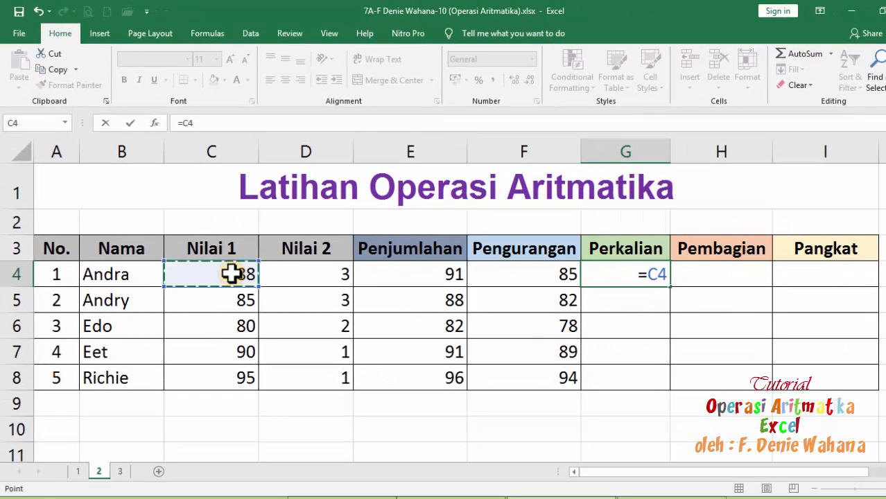
text(*)
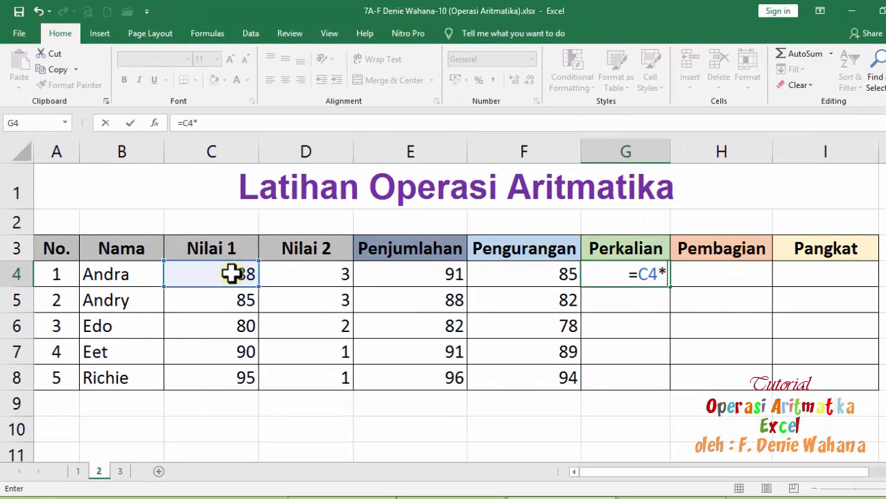
click(310, 272)
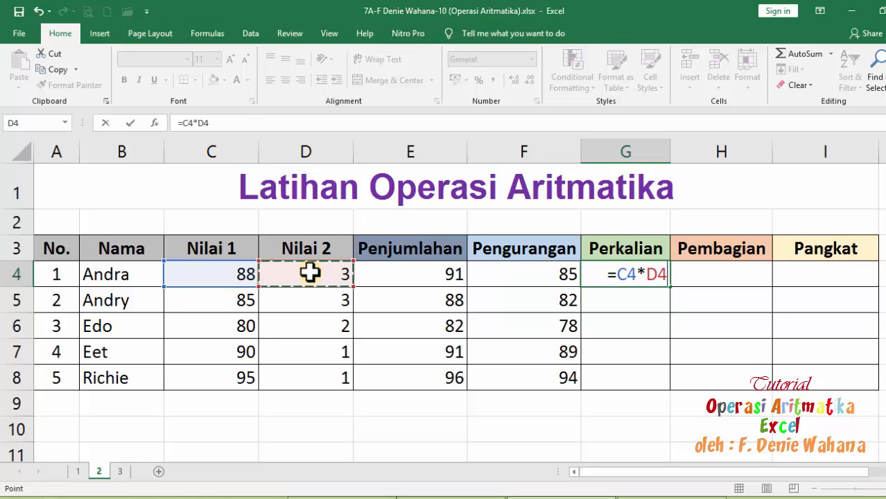
key(Return)
click(635, 274)
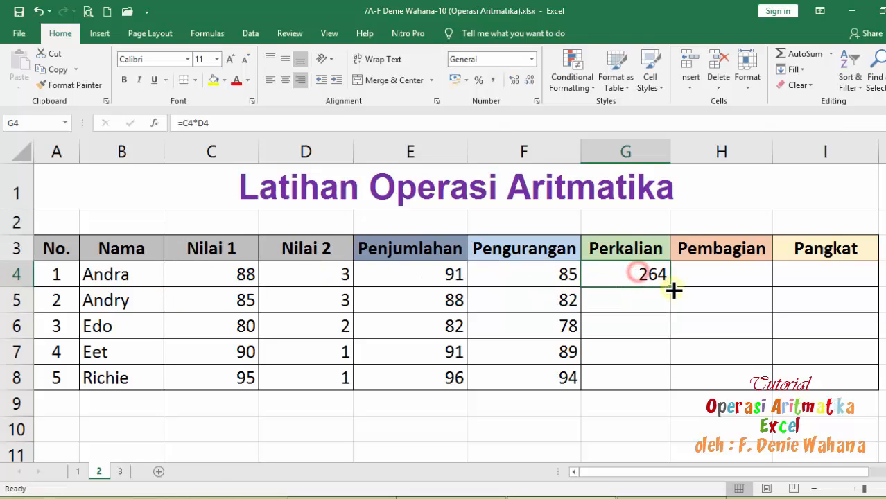
drag(673, 287, 675, 390)
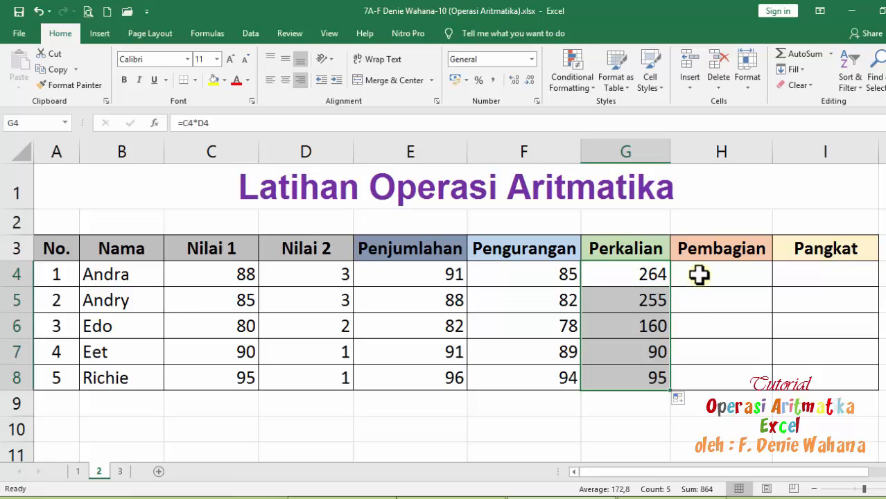
Enter the division formula =C4/D4 in H4 and fill it down the Pembagian column to H8.
click(699, 274)
text(=)
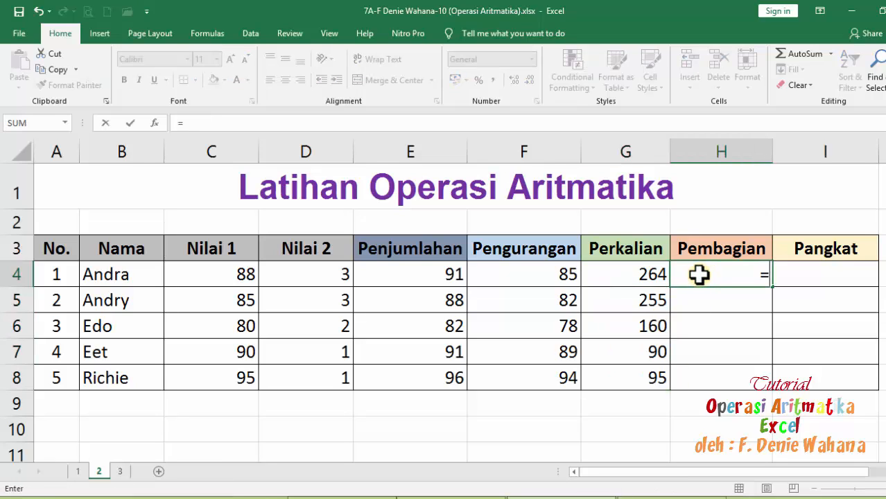
click(240, 274)
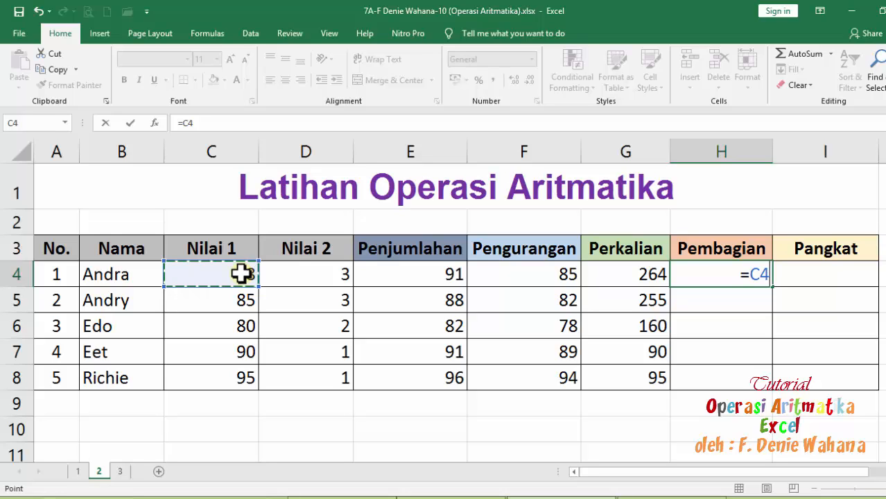
text(/)
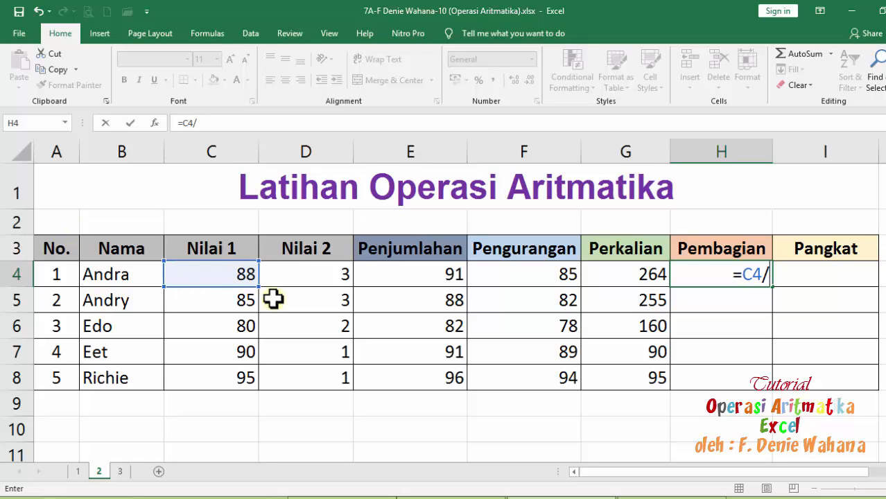
click(307, 274)
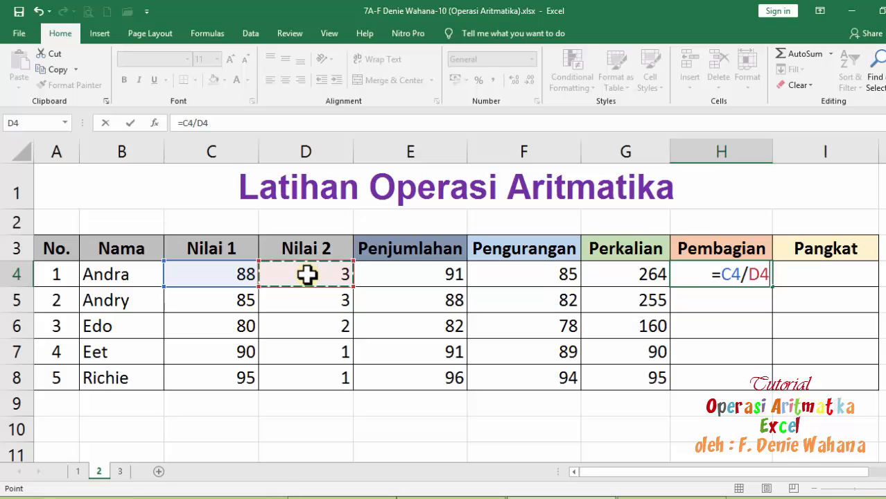
key(Return)
click(735, 278)
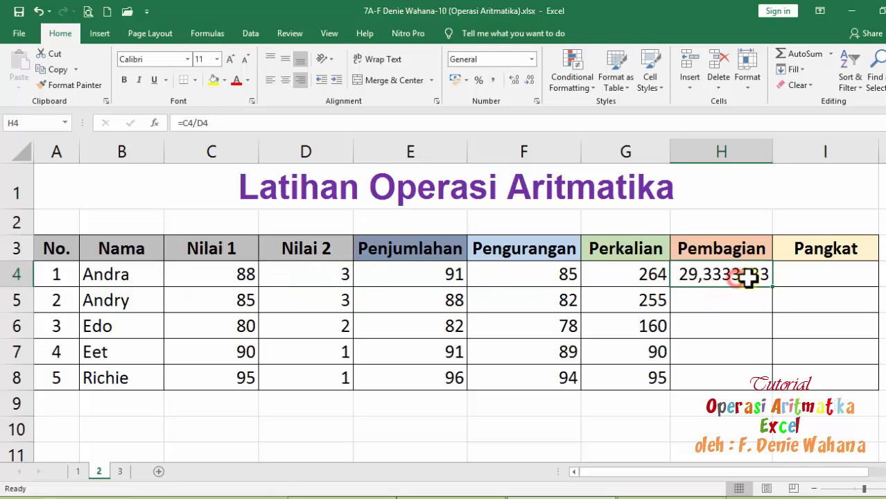
drag(772, 286, 771, 391)
Enter the power formula =C4^D4 in I4 and fill it down the Pangkat column to I8.
click(799, 282)
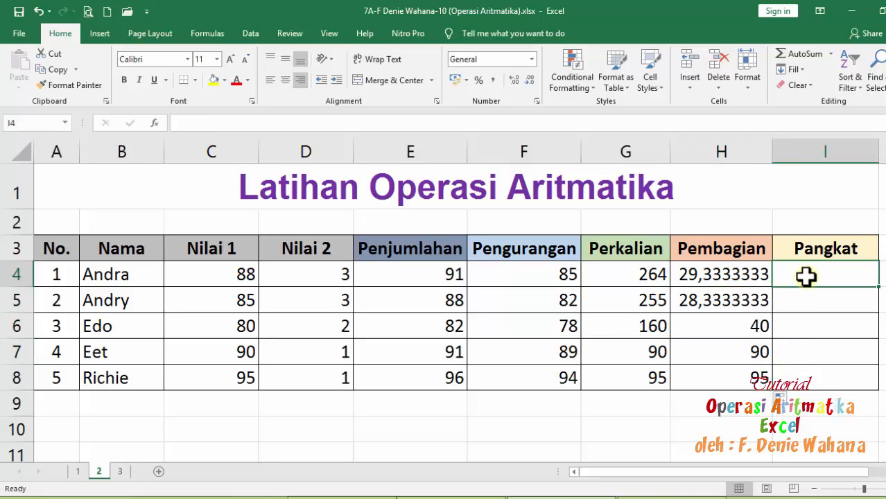
text(=)
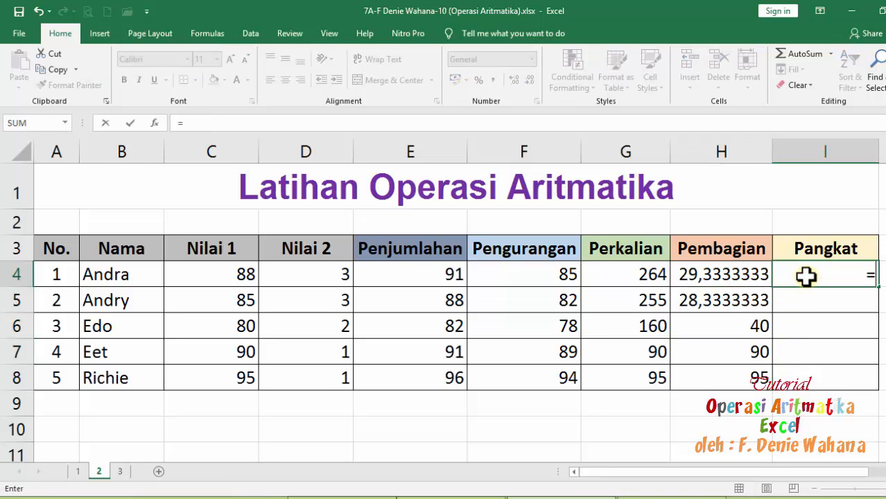
click(236, 275)
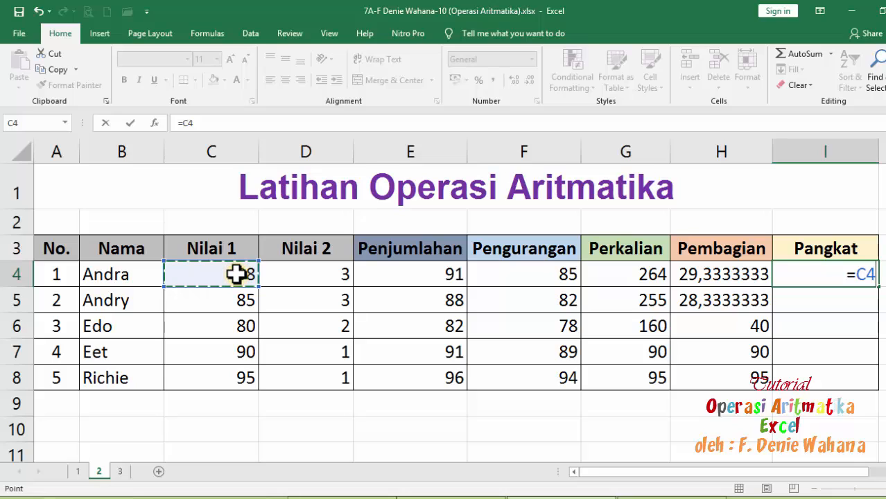
text(^)
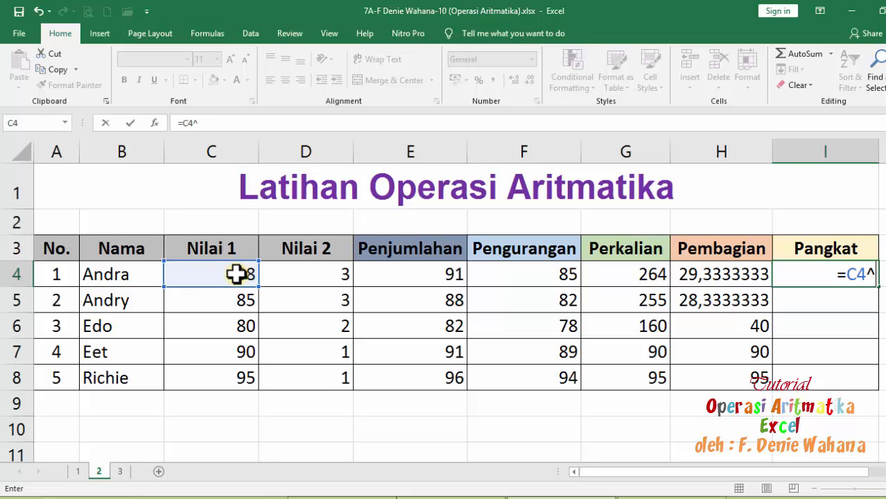
click(307, 267)
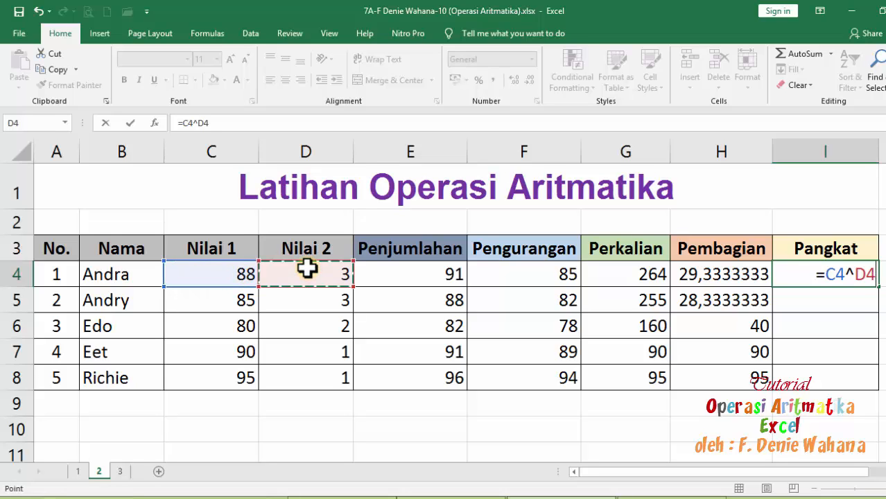
key(Return)
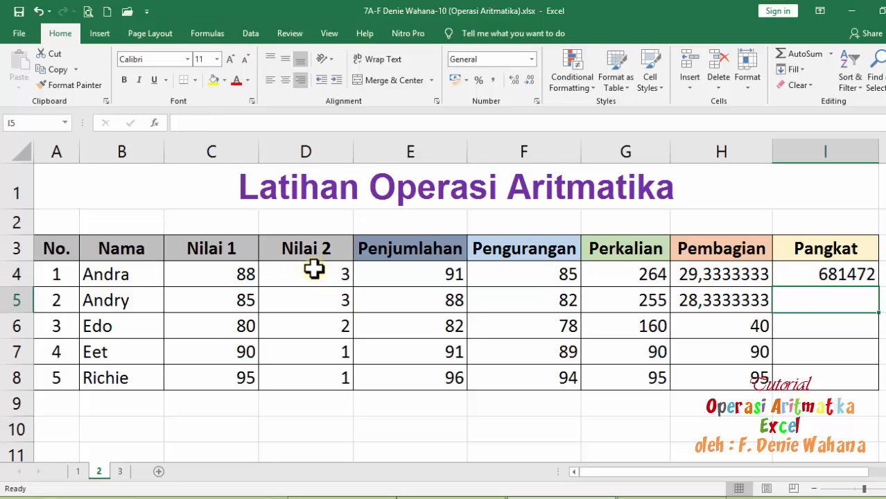
click(813, 274)
drag(878, 287, 868, 375)
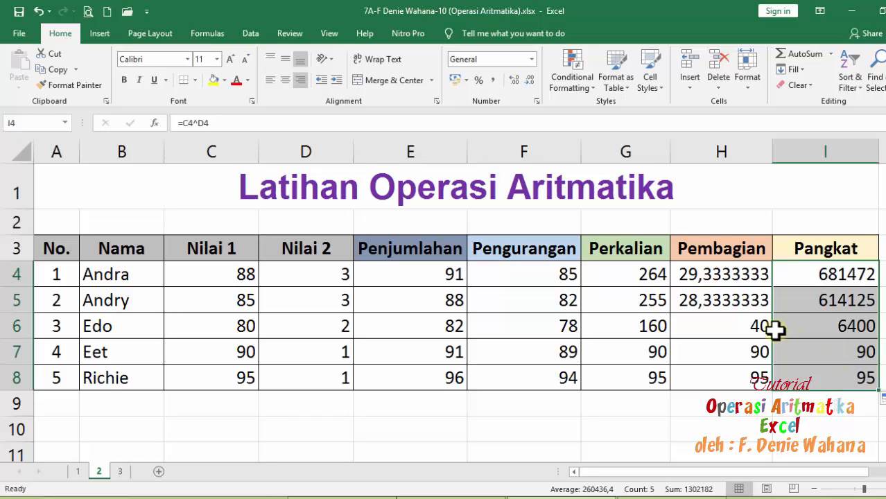
Format the division results in H4:H5 as Number with 2 decimal places.
click(744, 280)
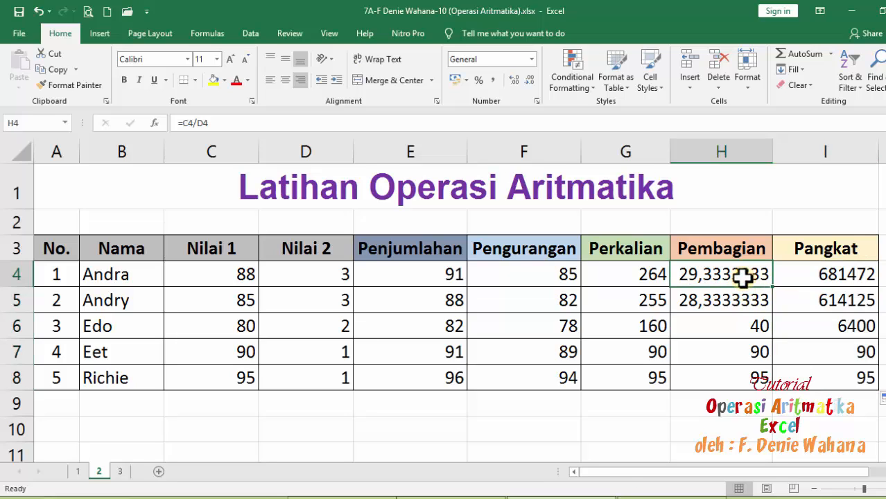
drag(744, 279, 742, 298)
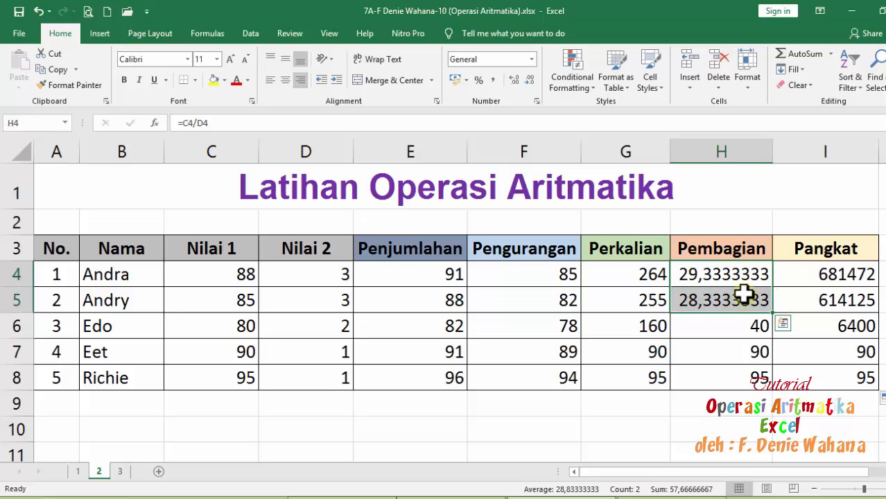
click(746, 277)
drag(747, 278, 746, 299)
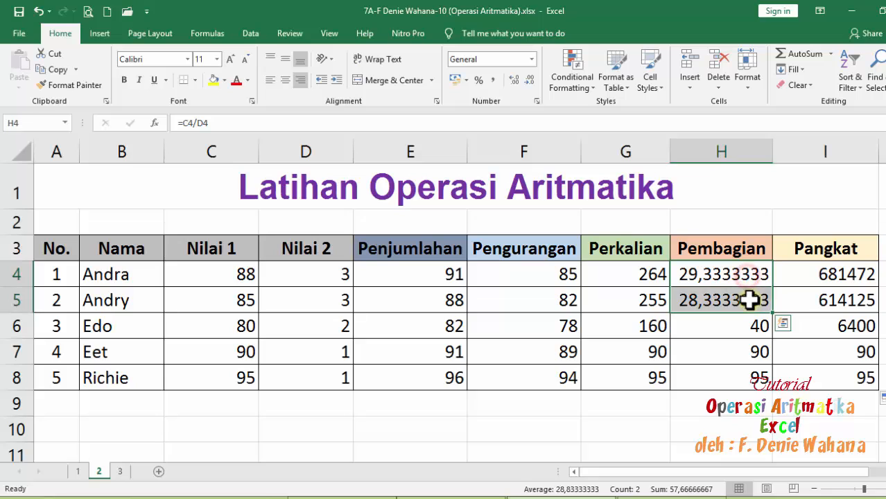
click(535, 102)
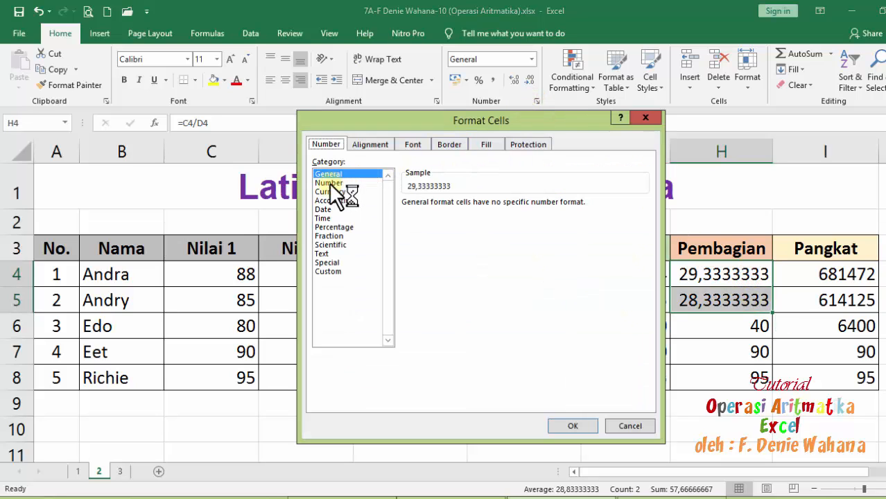
click(329, 183)
click(493, 200)
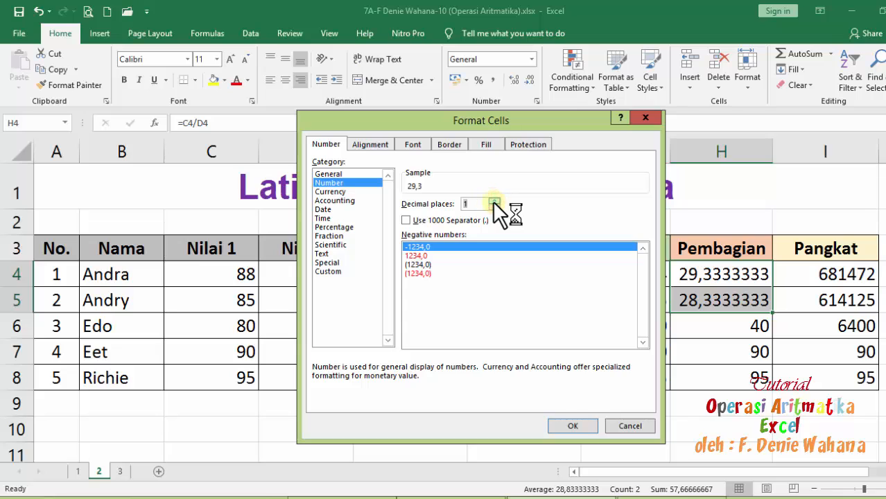
click(493, 200)
click(573, 426)
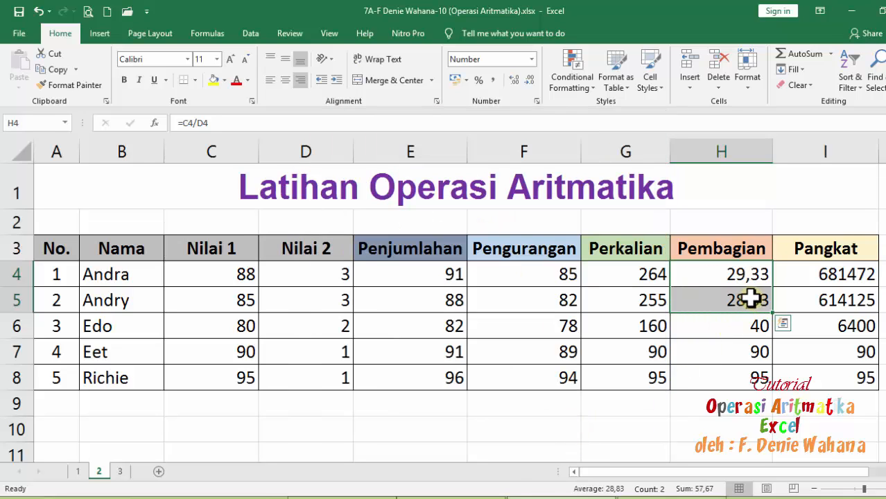
Set the number format of H4:H5 in the Pembagian column to 0 decimal places.
click(536, 101)
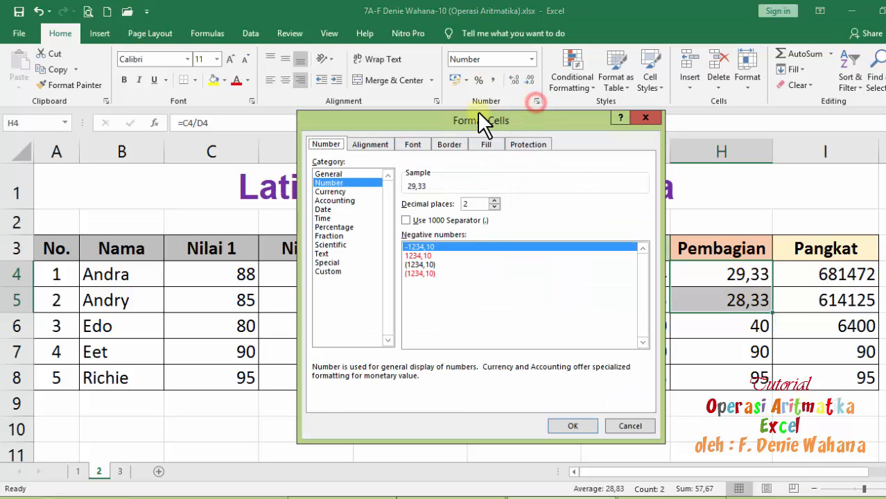
click(494, 206)
click(494, 206)
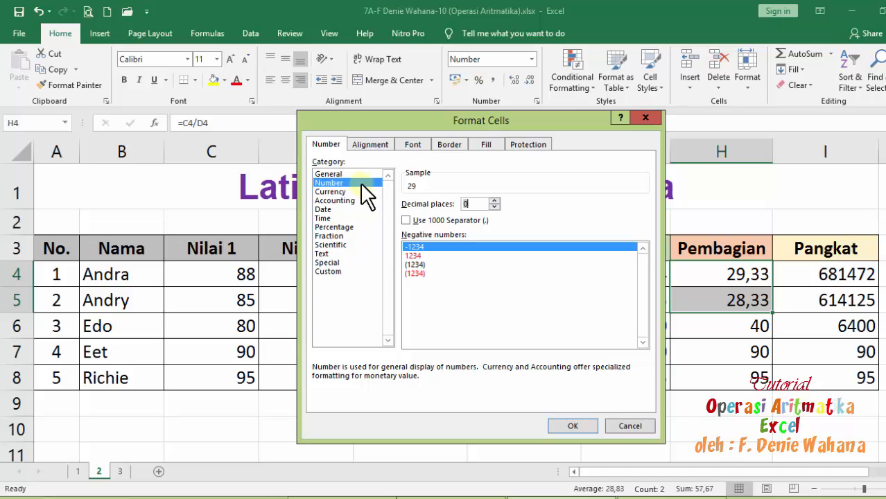
click(570, 426)
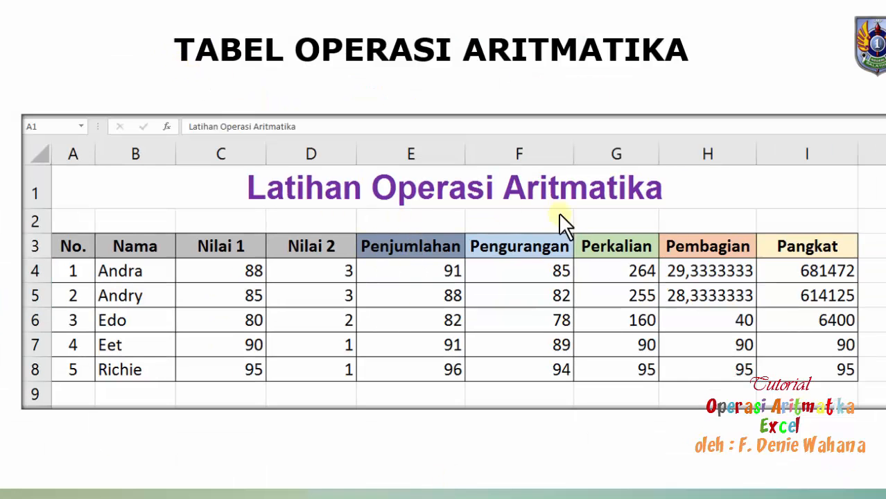
click(504, 320)
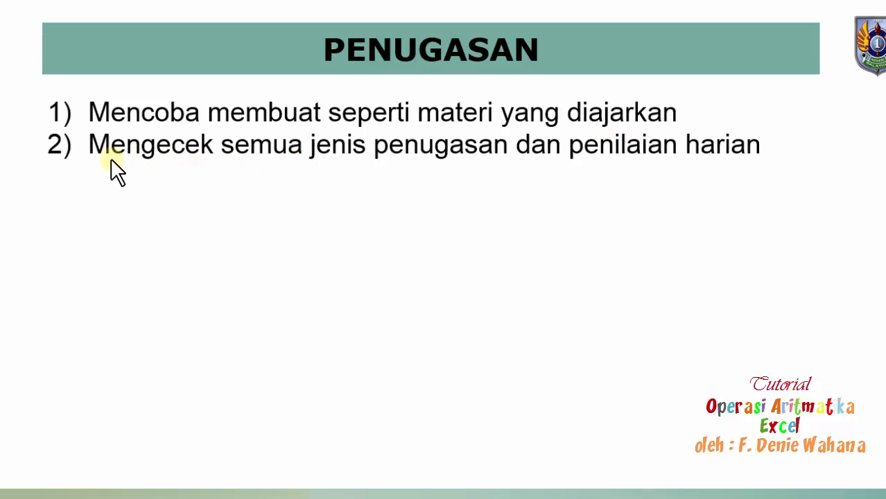
click(692, 156)
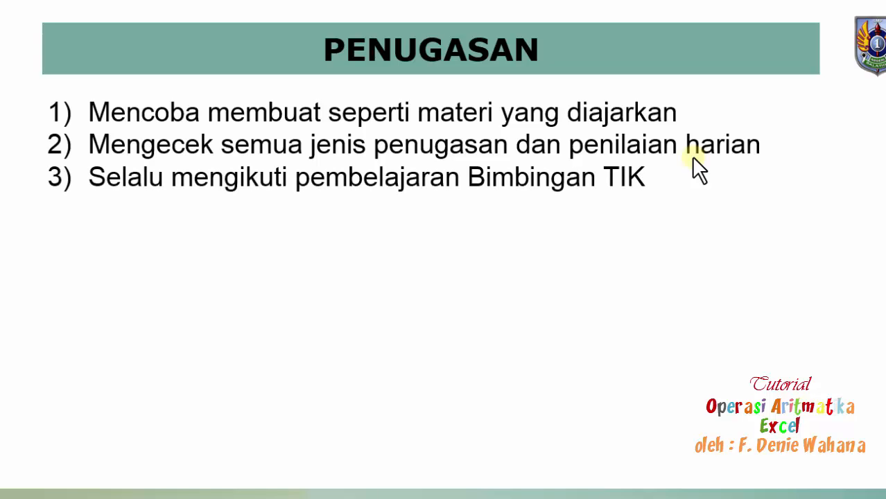